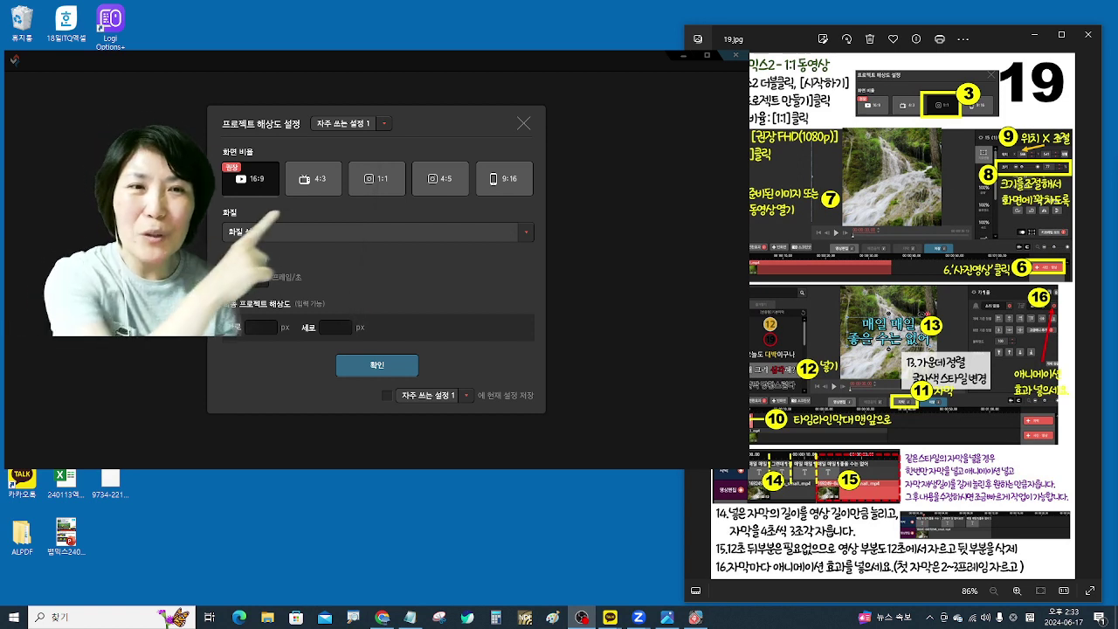
Set the project's aspect ratio to 1:1, choose a video quality, and confirm the resolution settings.
click(356, 181)
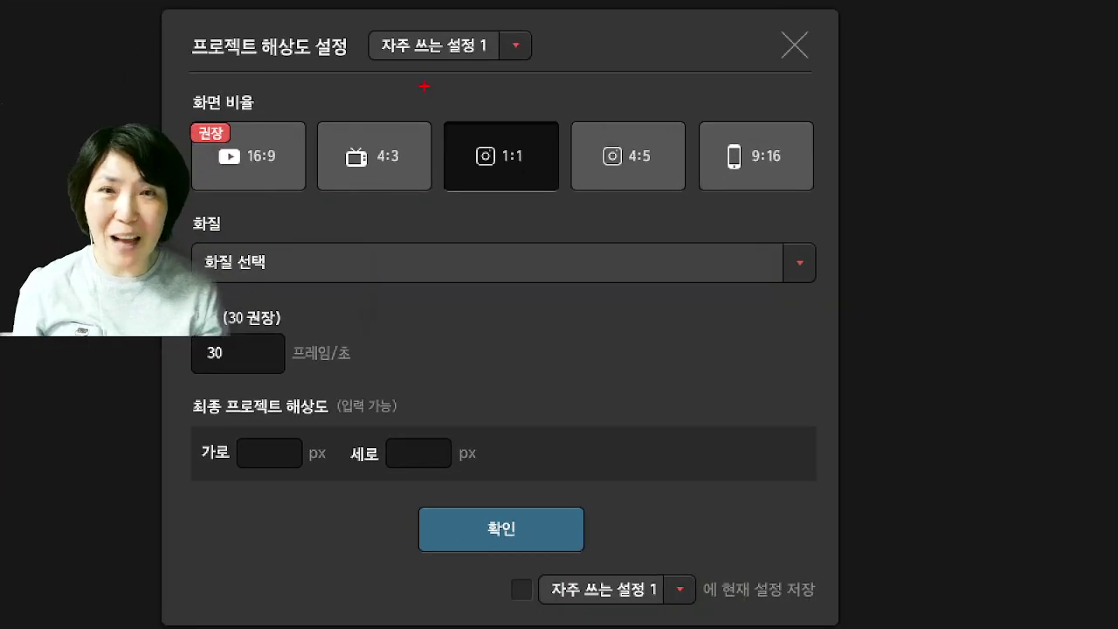
drag(454, 122, 566, 201)
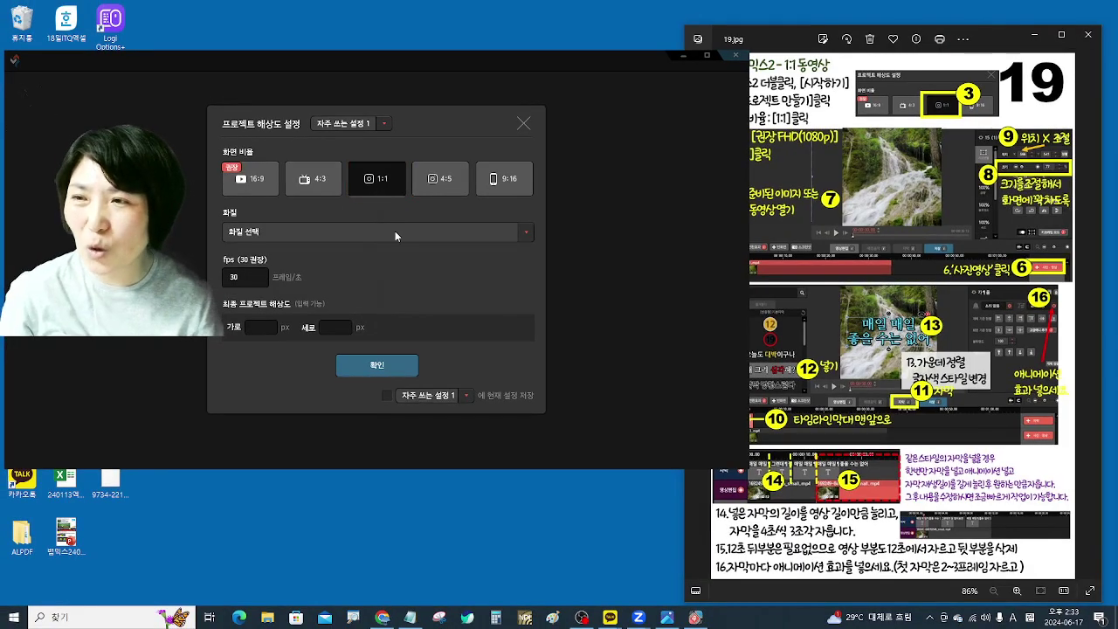
click(537, 262)
click(380, 283)
click(375, 364)
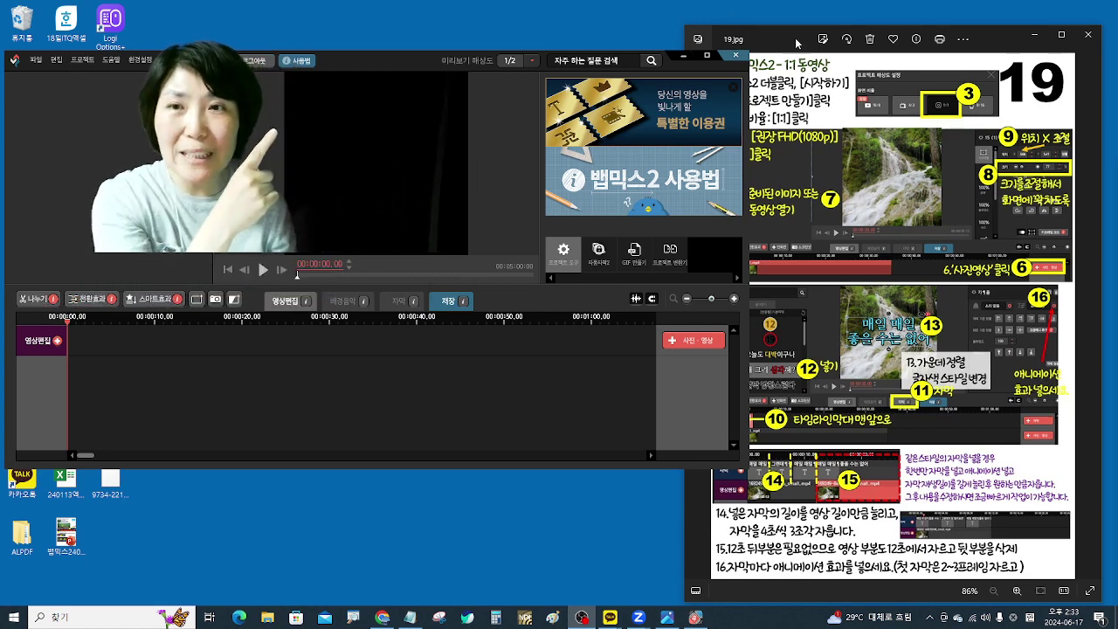
Close the 19.jpg reference image and maximize the video editor window.
key(alt+F4)
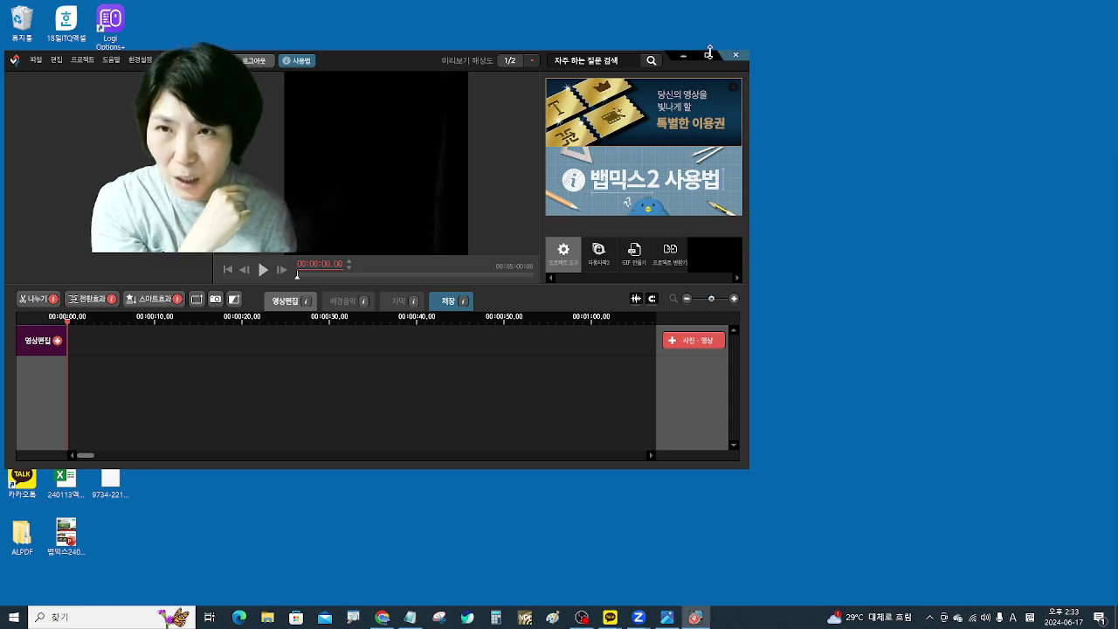
click(707, 58)
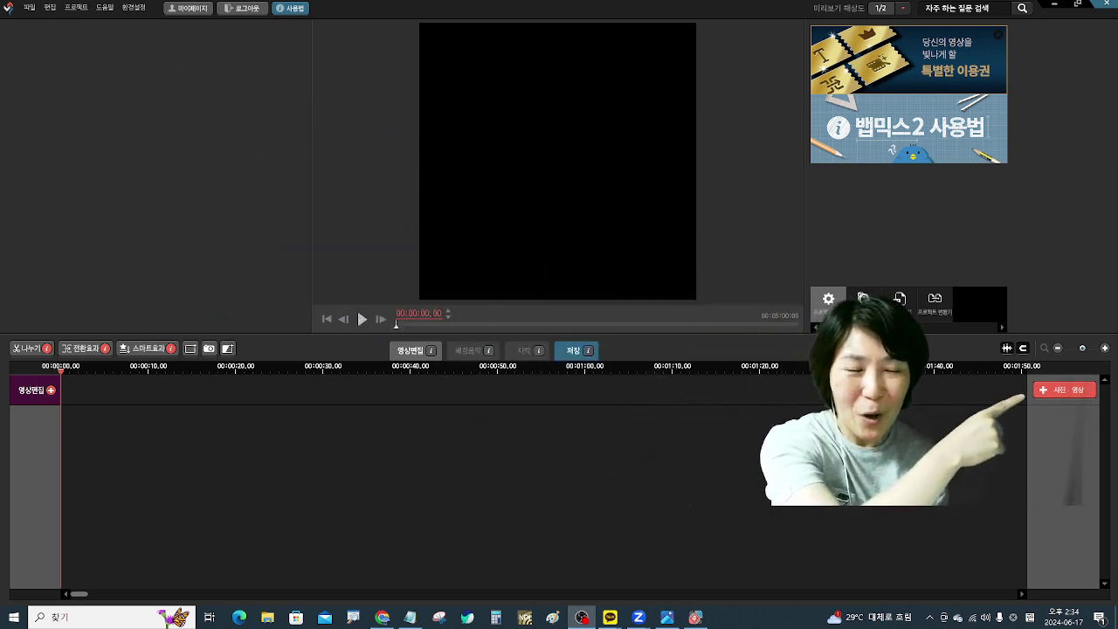
click(1061, 385)
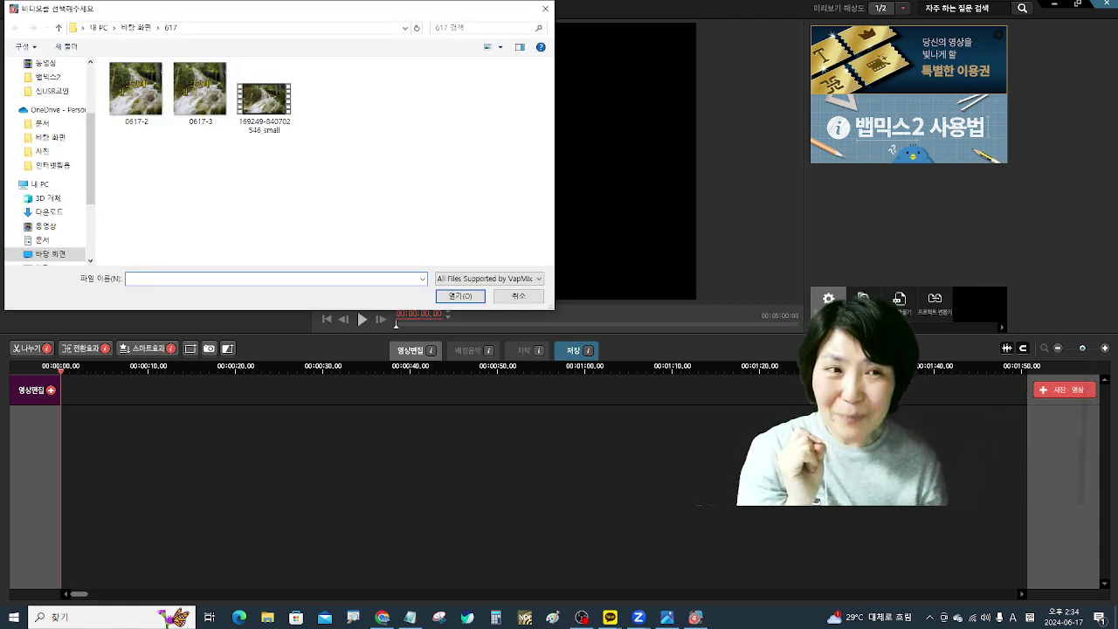
click(33, 257)
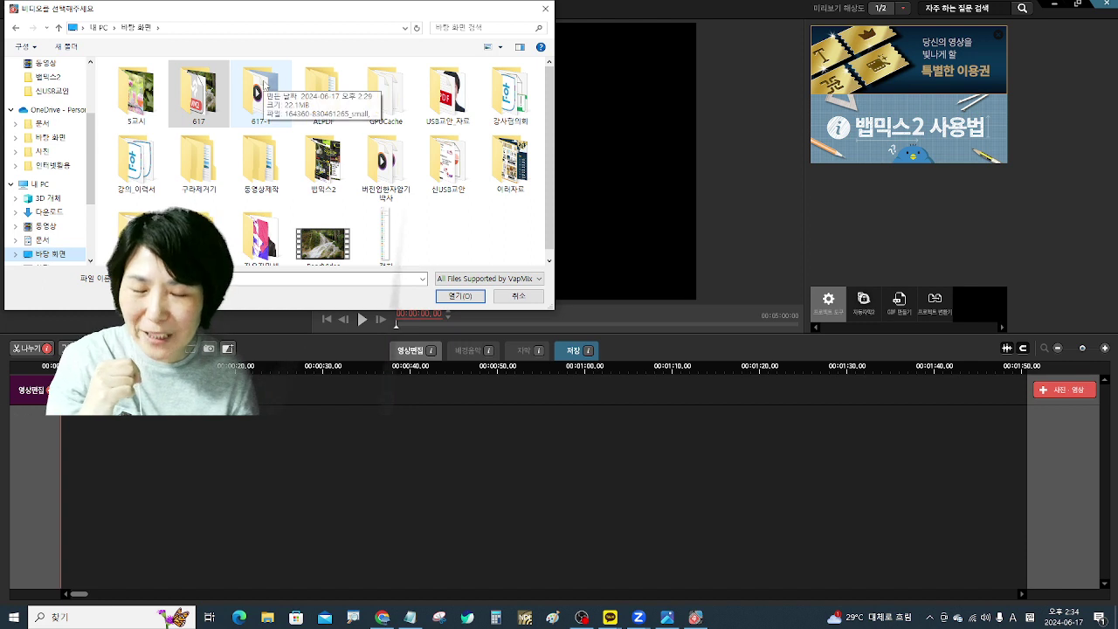
double_click(264, 88)
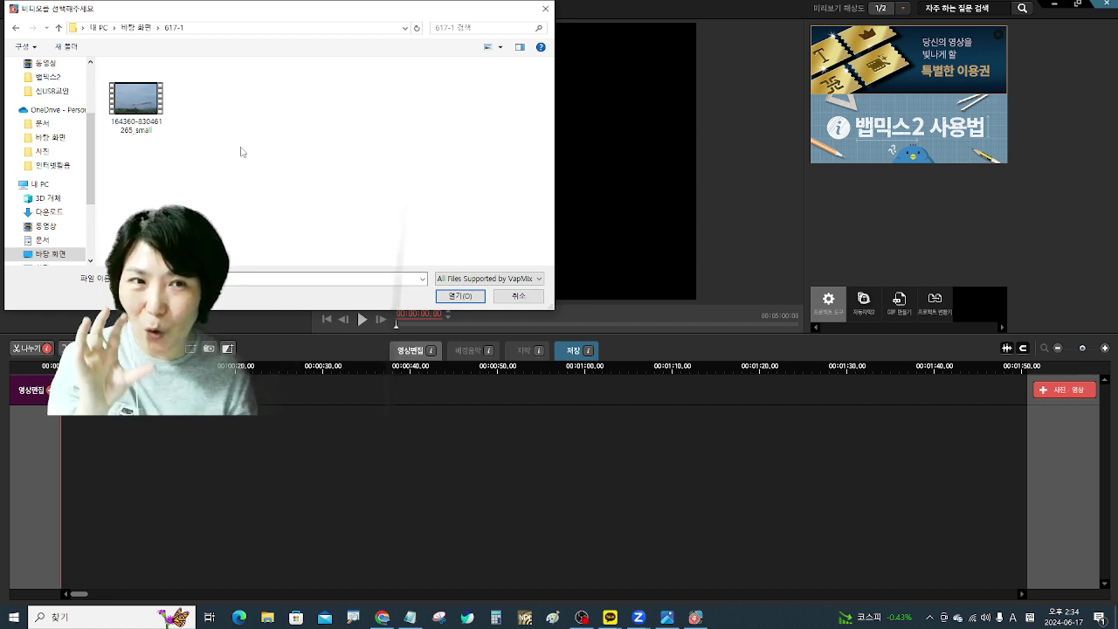
double_click(144, 106)
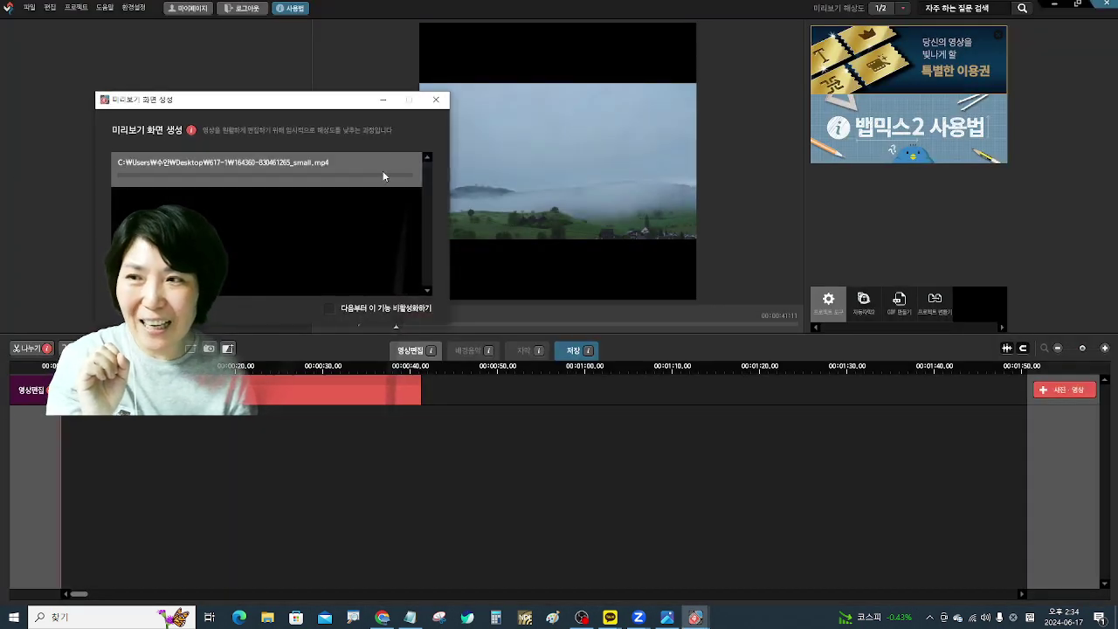
click(432, 99)
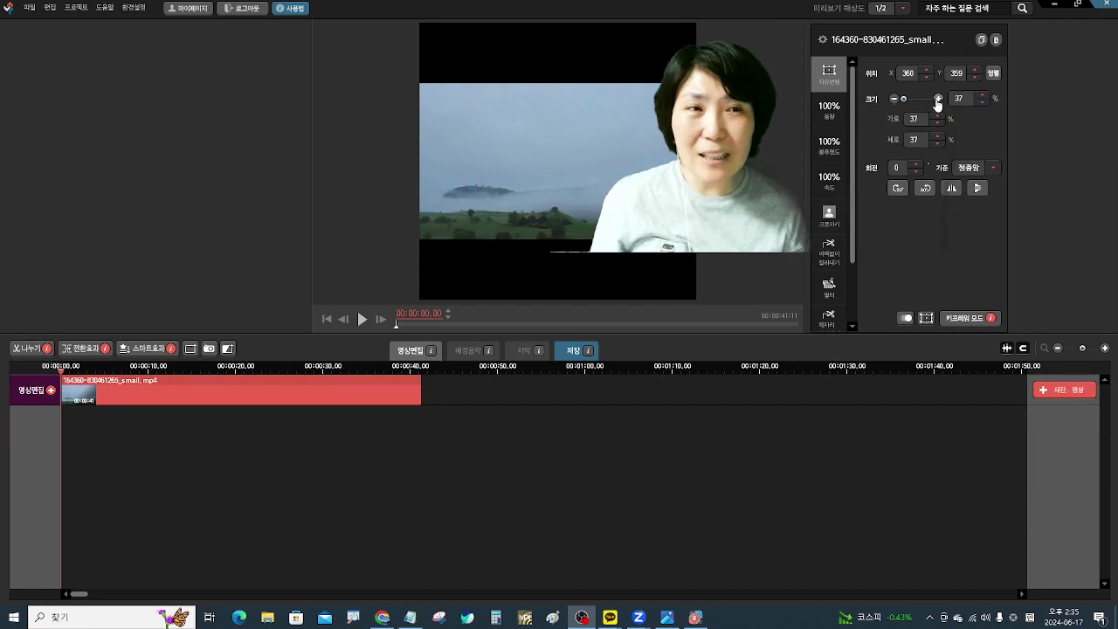
Scale the clip to 68% so it fills the square frame, and shift its X position to 322.
click(938, 101)
click(938, 101)
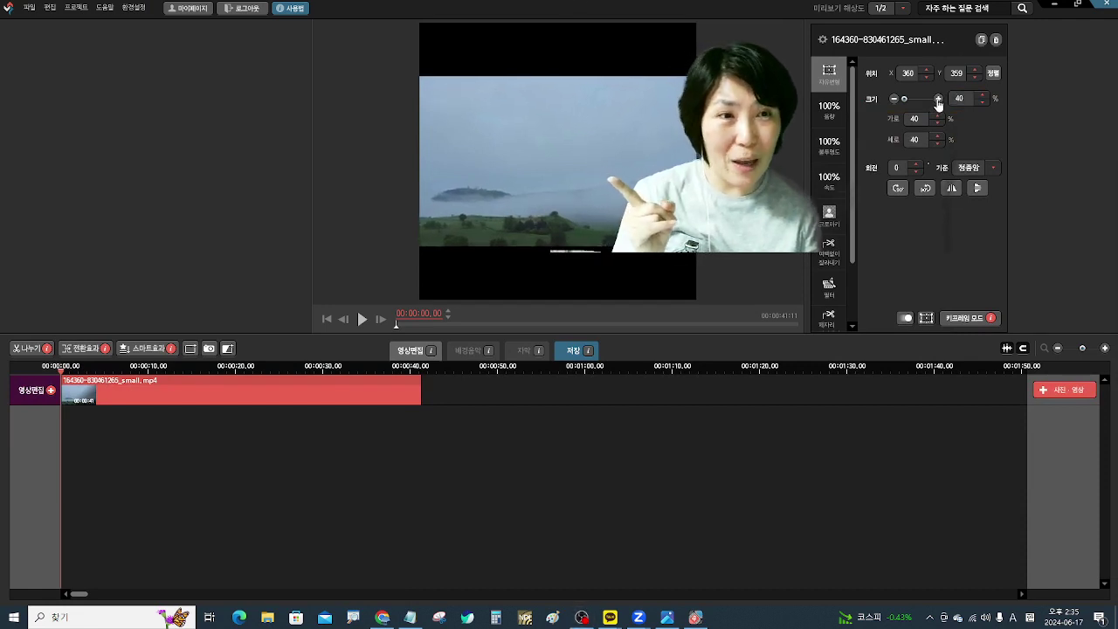
click(937, 102)
click(938, 101)
click(937, 101)
click(938, 102)
click(938, 102)
click(938, 102)
click(938, 101)
click(938, 101)
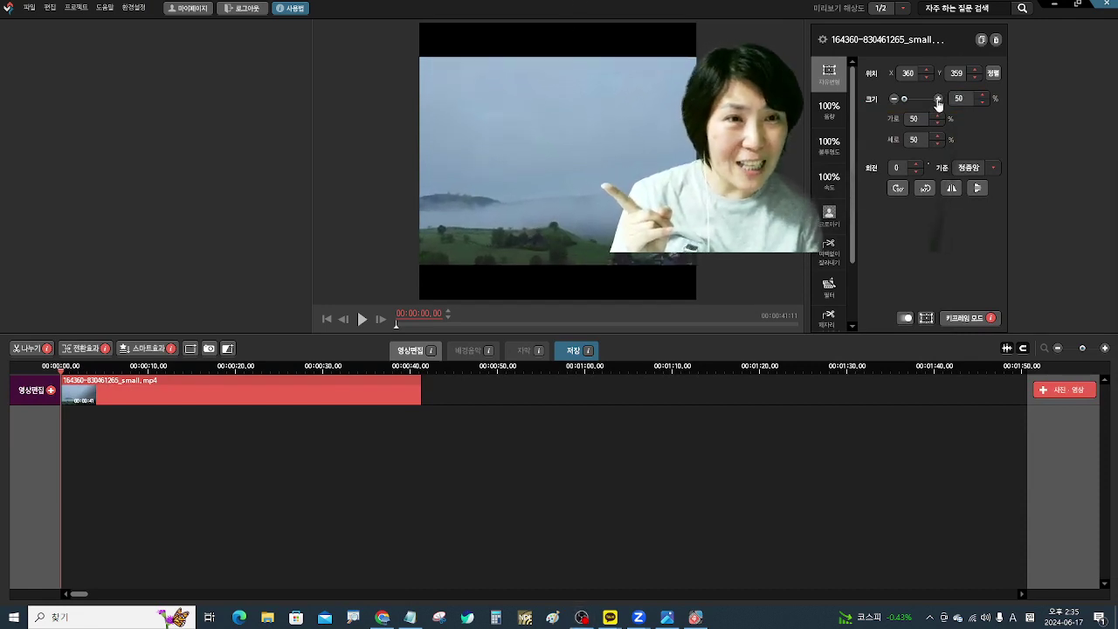
click(938, 101)
click(938, 101)
click(938, 101)
click(938, 101)
click(938, 101)
click(938, 101)
click(938, 101)
click(937, 102)
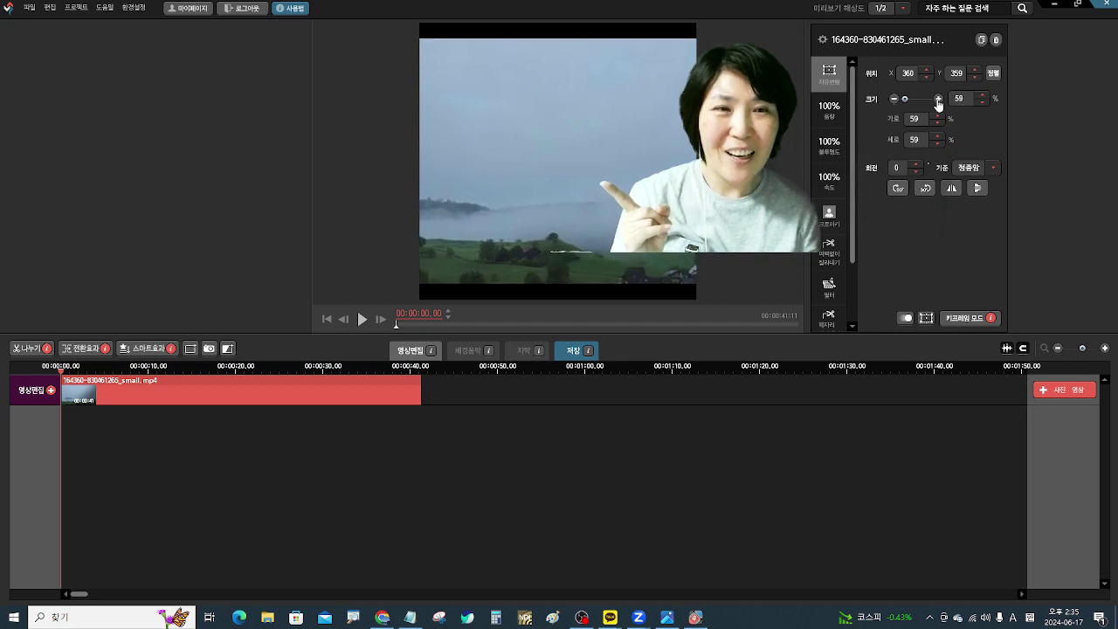
click(938, 101)
click(938, 101)
click(938, 101)
click(938, 101)
click(938, 101)
click(937, 101)
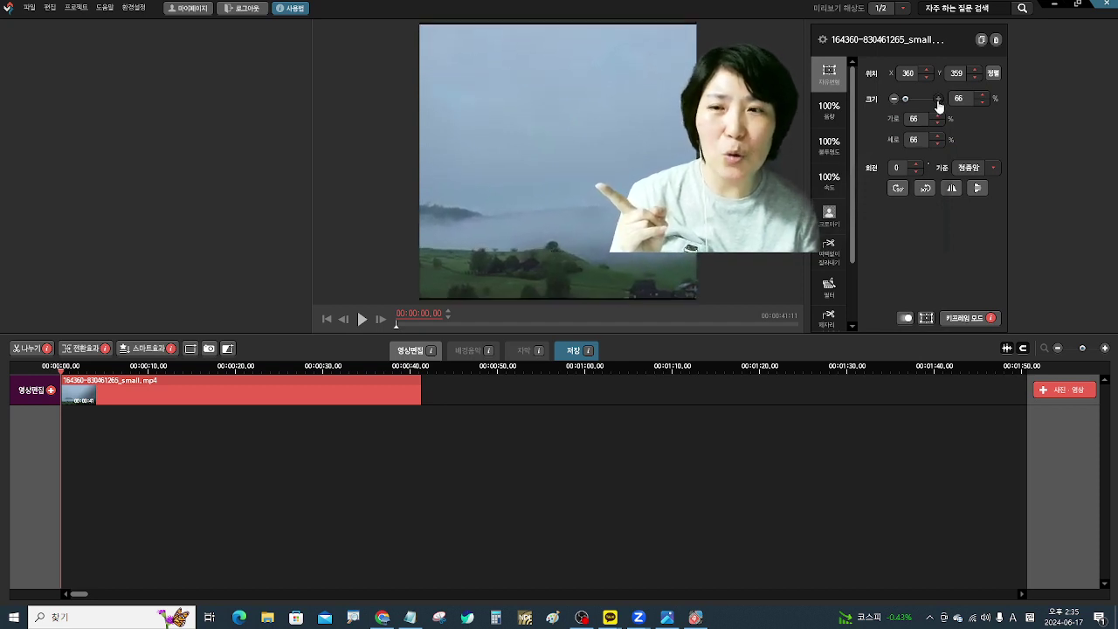
click(938, 101)
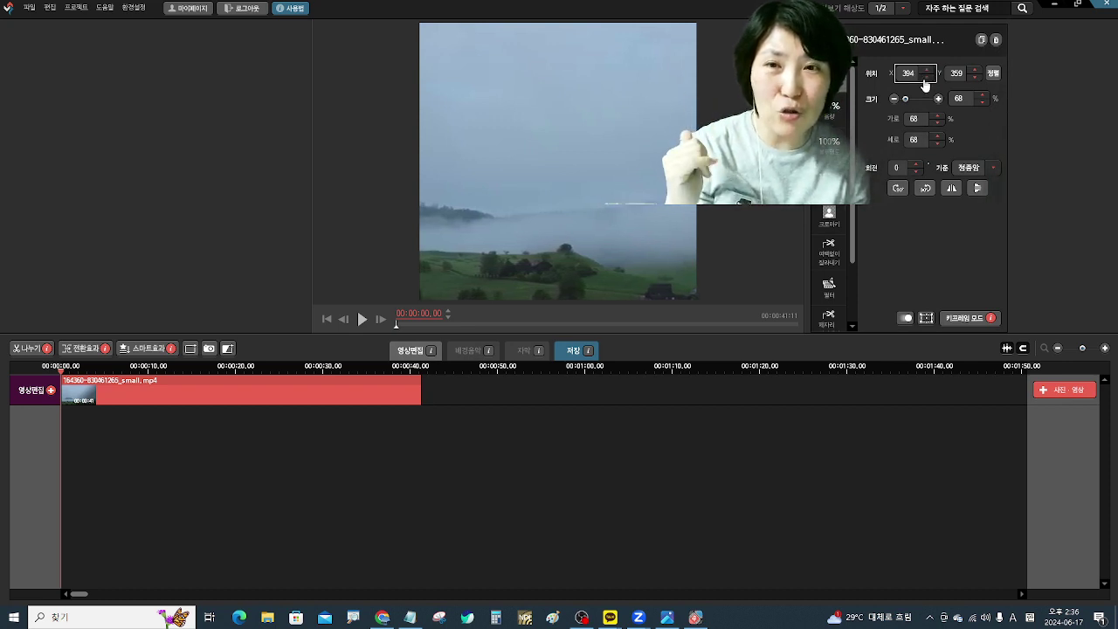
click(925, 77)
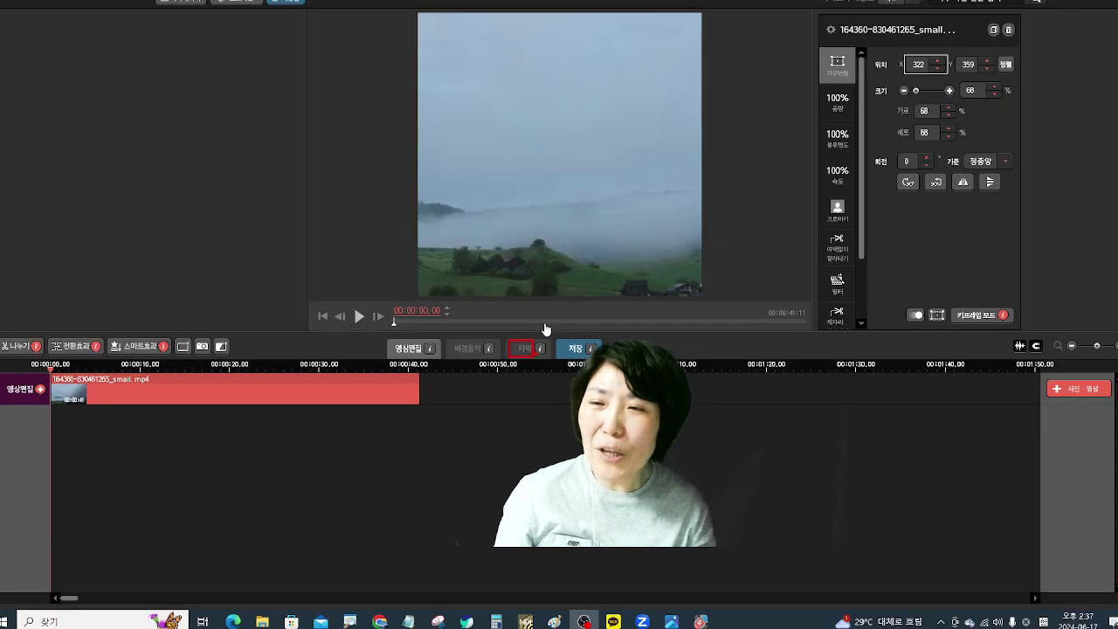
Add the free caption template "왜 그리 심각해?" at the start of the video and enlarge it to nearly the frame's width.
click(559, 274)
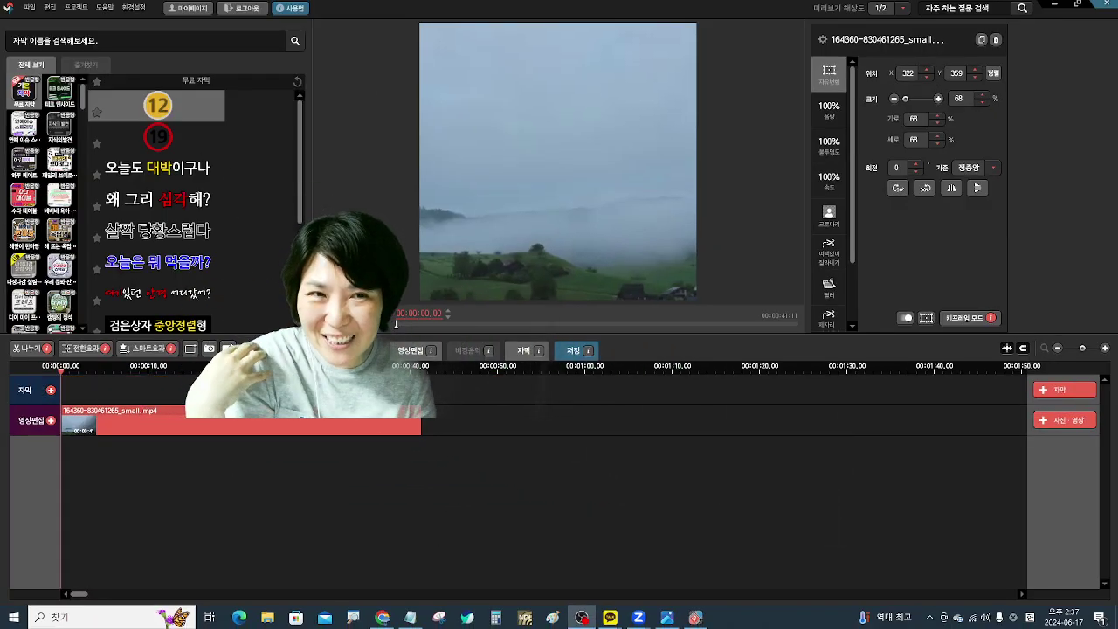
mouse_move(190, 206)
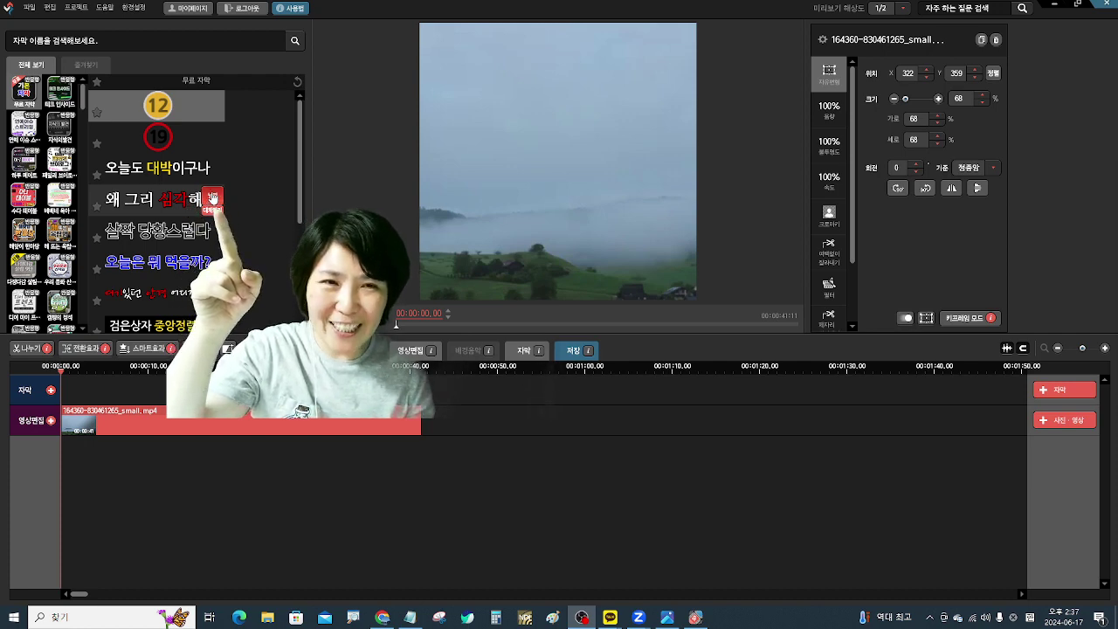
click(212, 198)
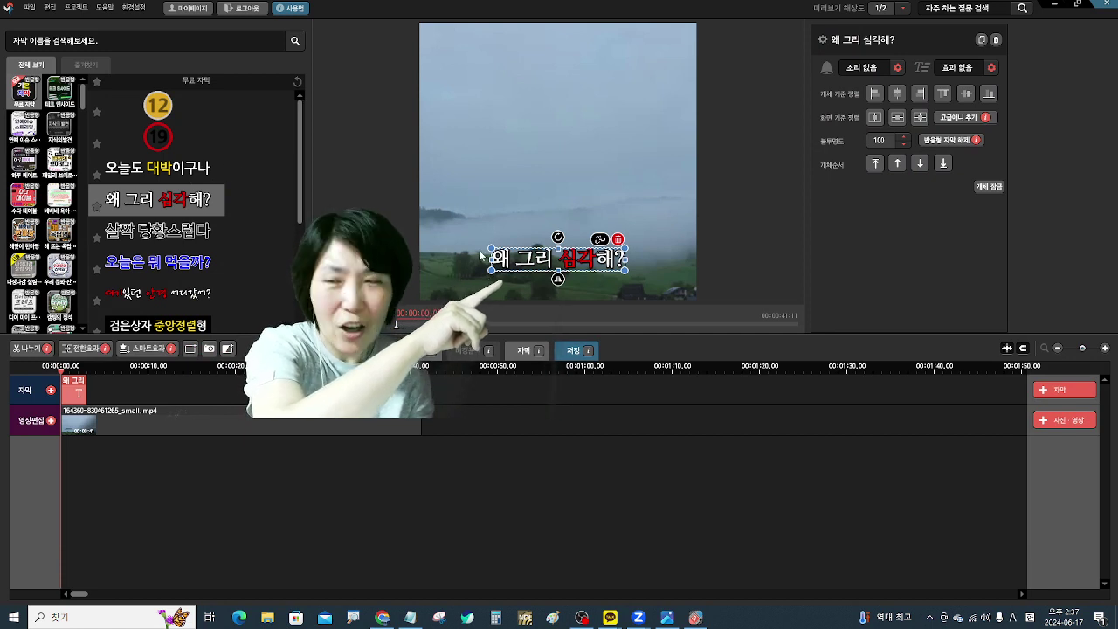
drag(492, 270, 429, 270)
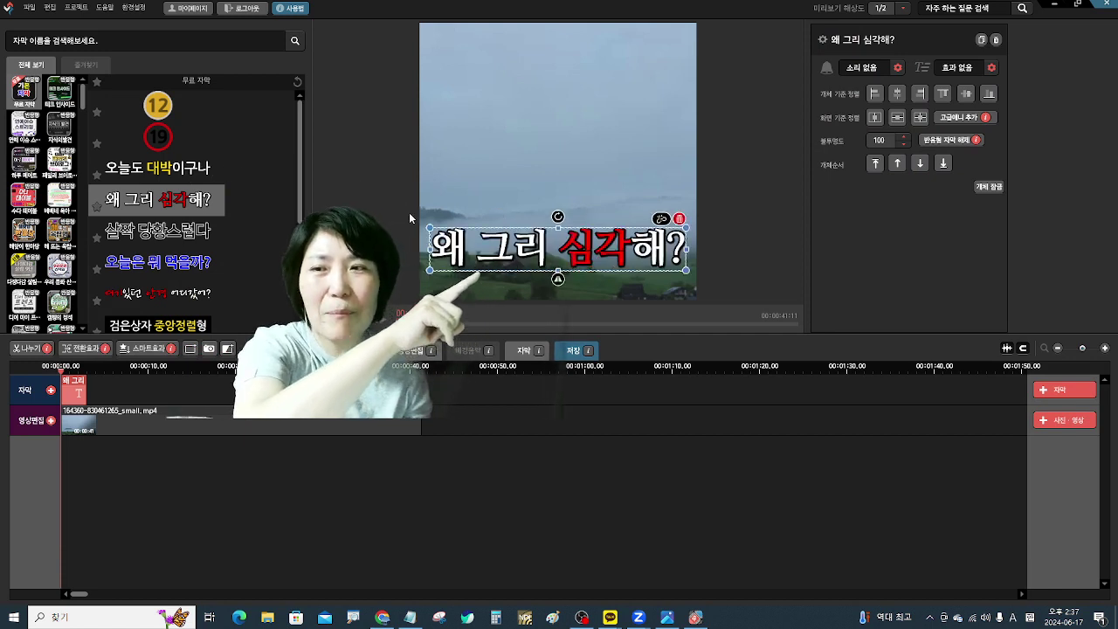
Replace the caption text with "매일 매일" on the first line and "좋을 수는 없어" on the second.
double_click(524, 247)
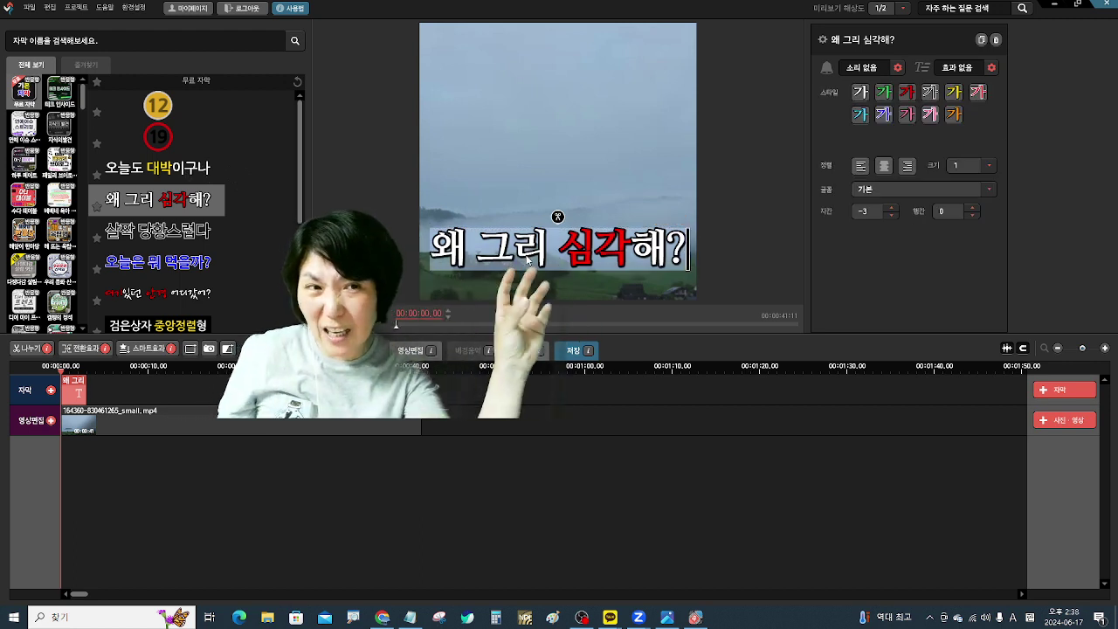
text(ao)
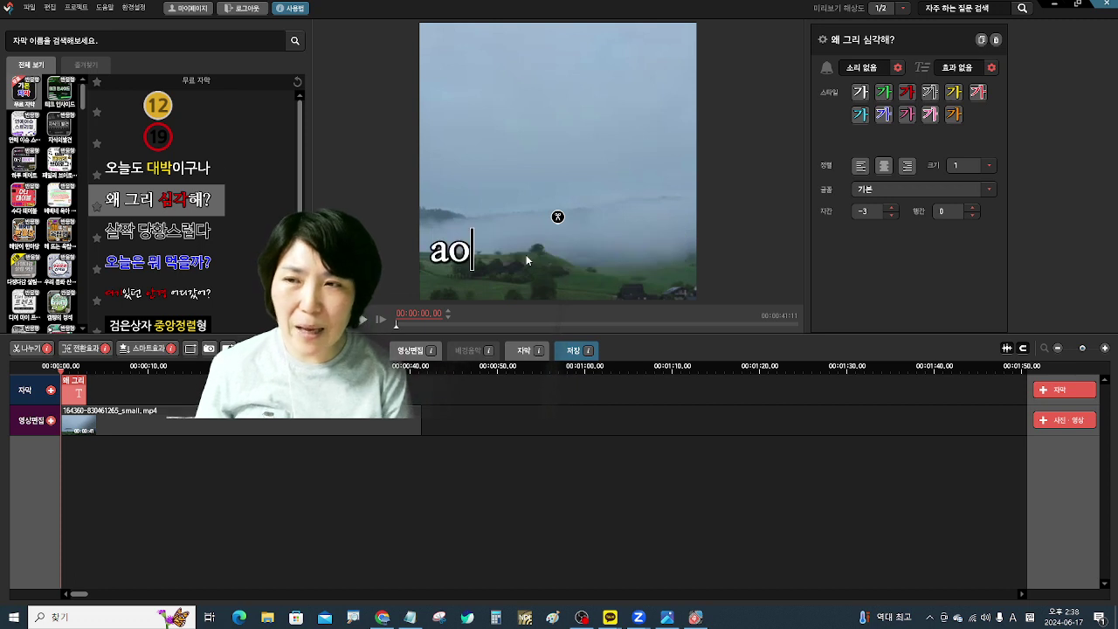
key(BackSpace)
key(BackSpace)
key(Hangul)
text(매일 )
text(매이)
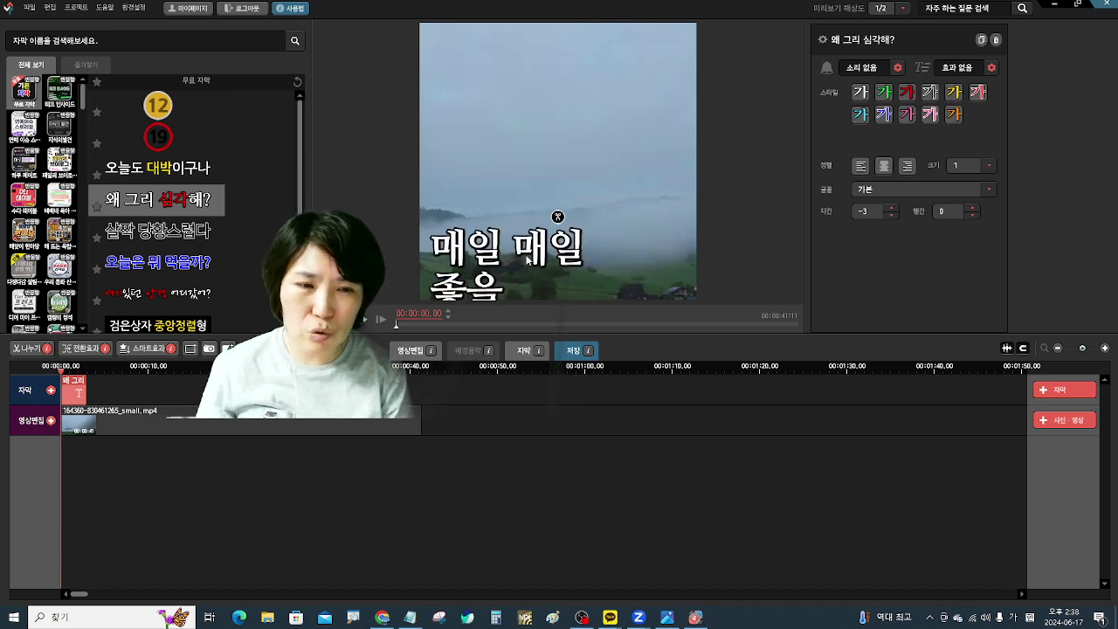
text(ㄹ 좋을 수는 없어)
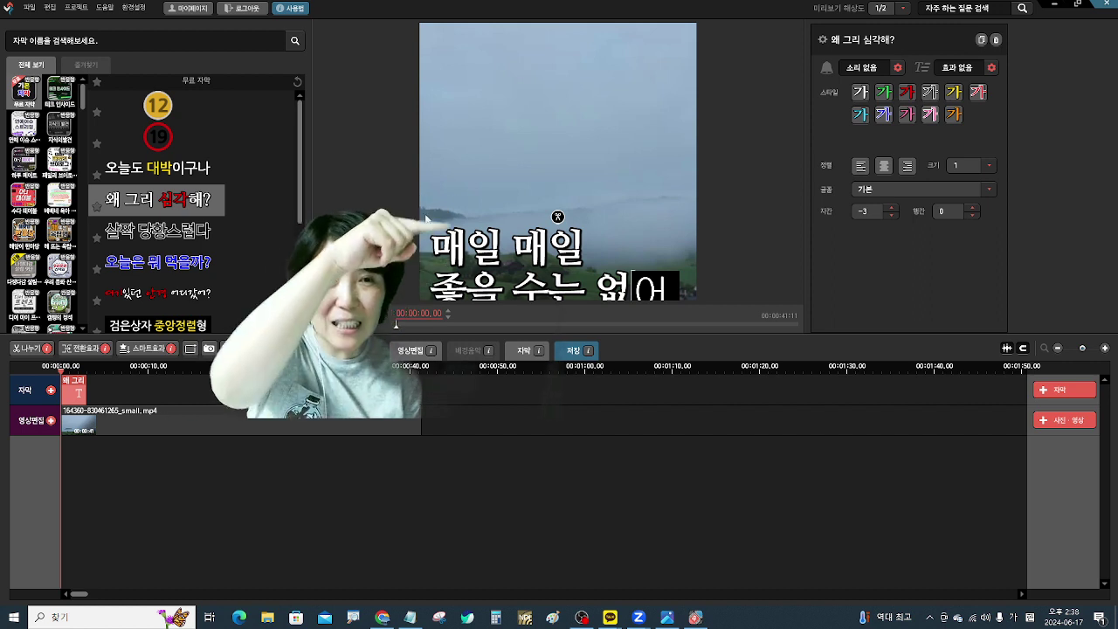
click(453, 159)
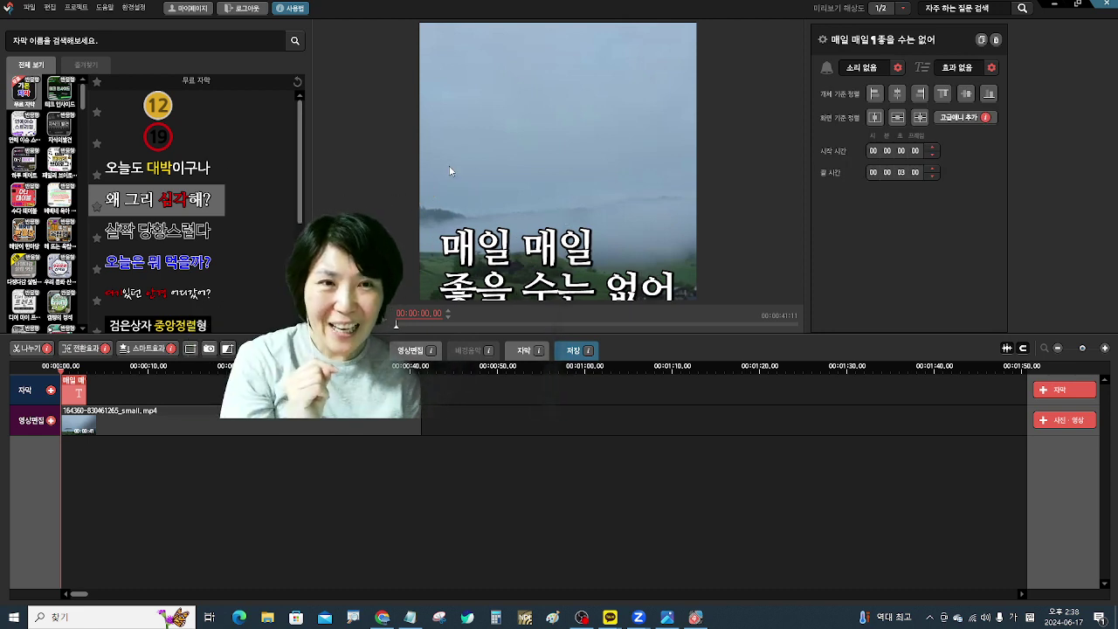
Move the two-line caption up into the sky area of the frame, just above the middle.
click(557, 250)
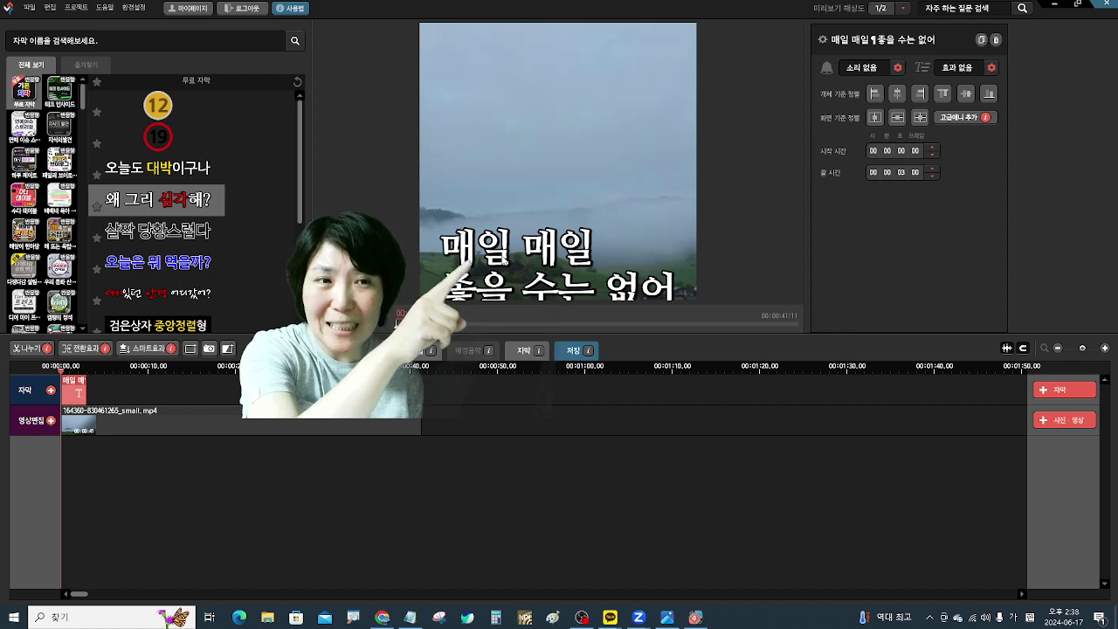
drag(492, 252, 493, 128)
drag(495, 204, 617, 164)
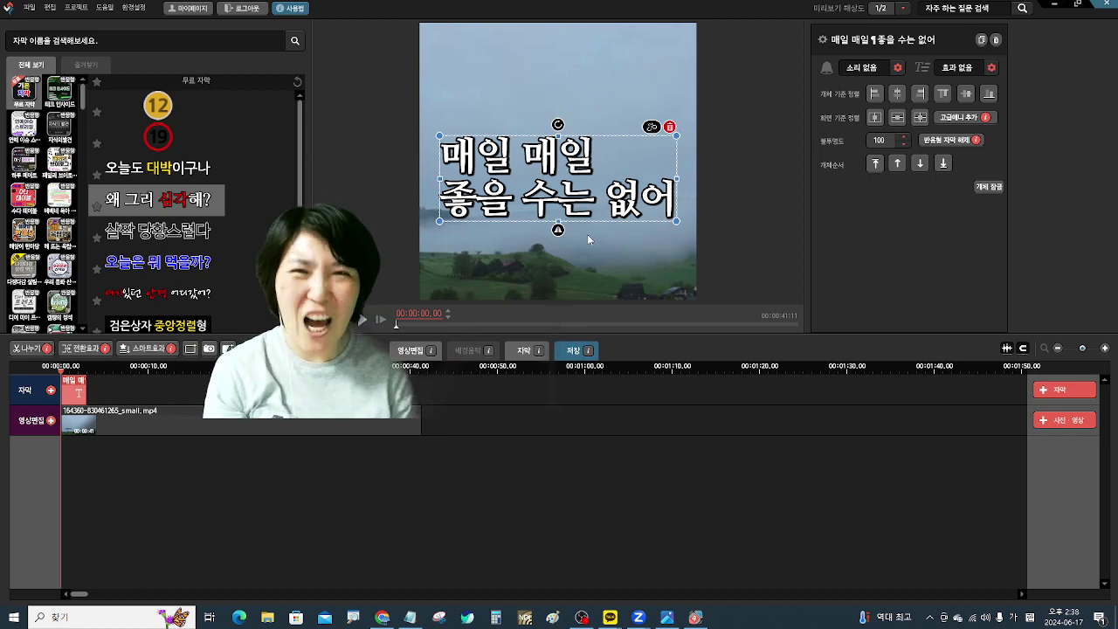
drag(543, 163, 424, 142)
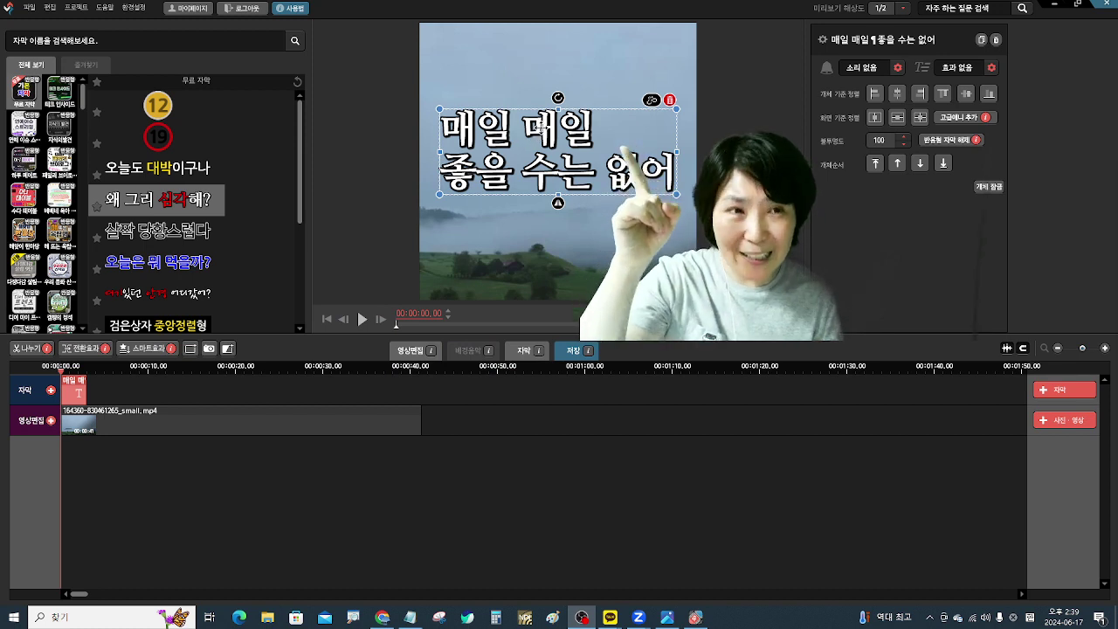
Apply the green text style to the whole caption and center-align its two lines.
double_click(537, 134)
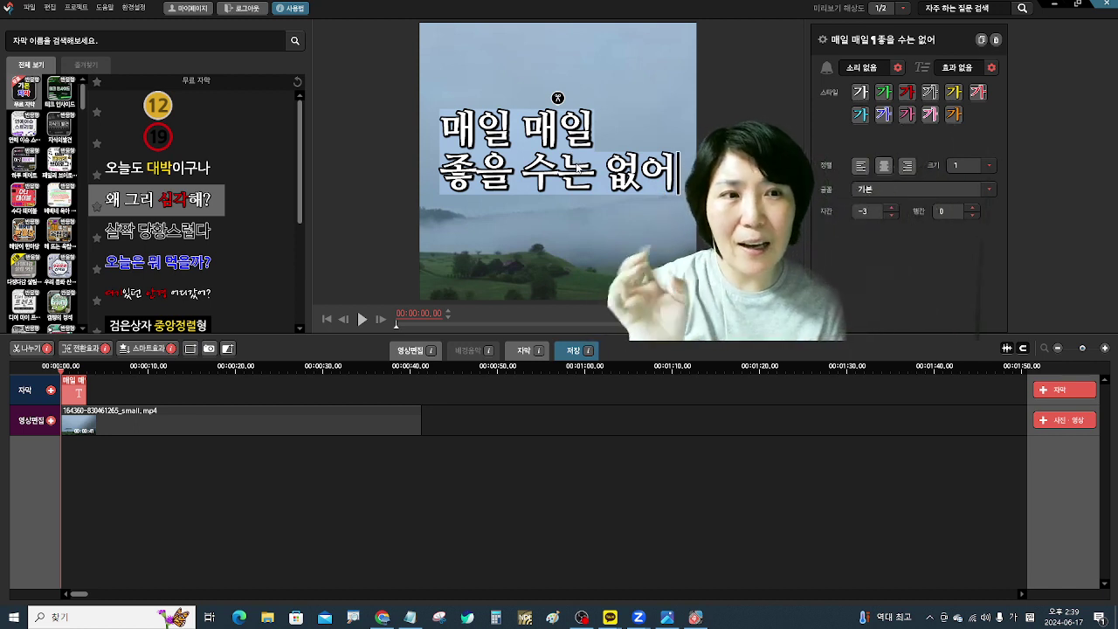
click(569, 222)
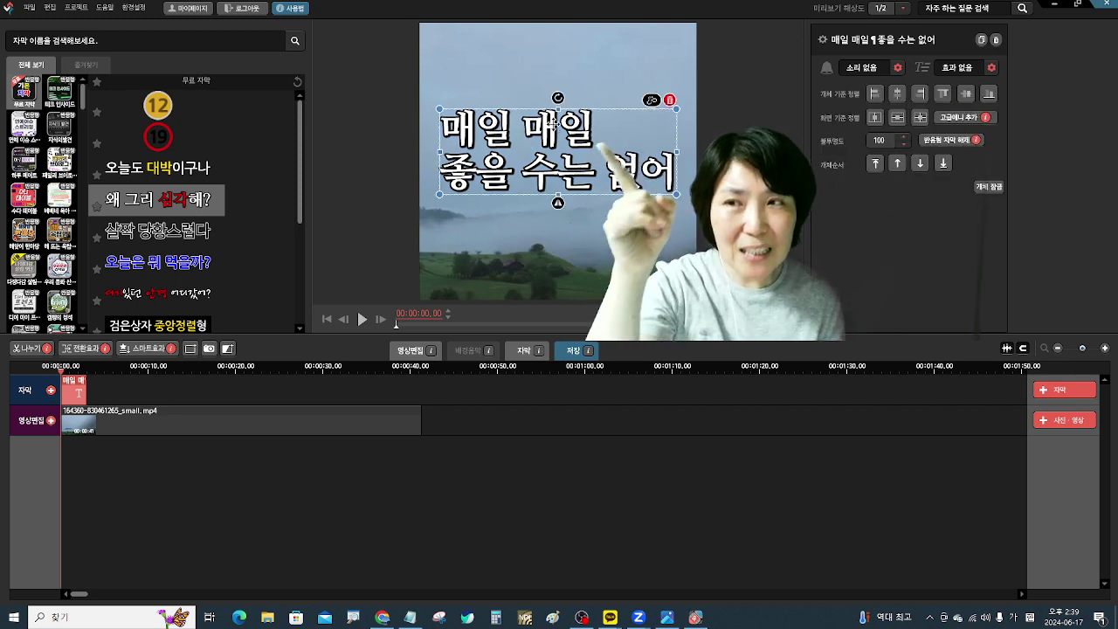
double_click(555, 129)
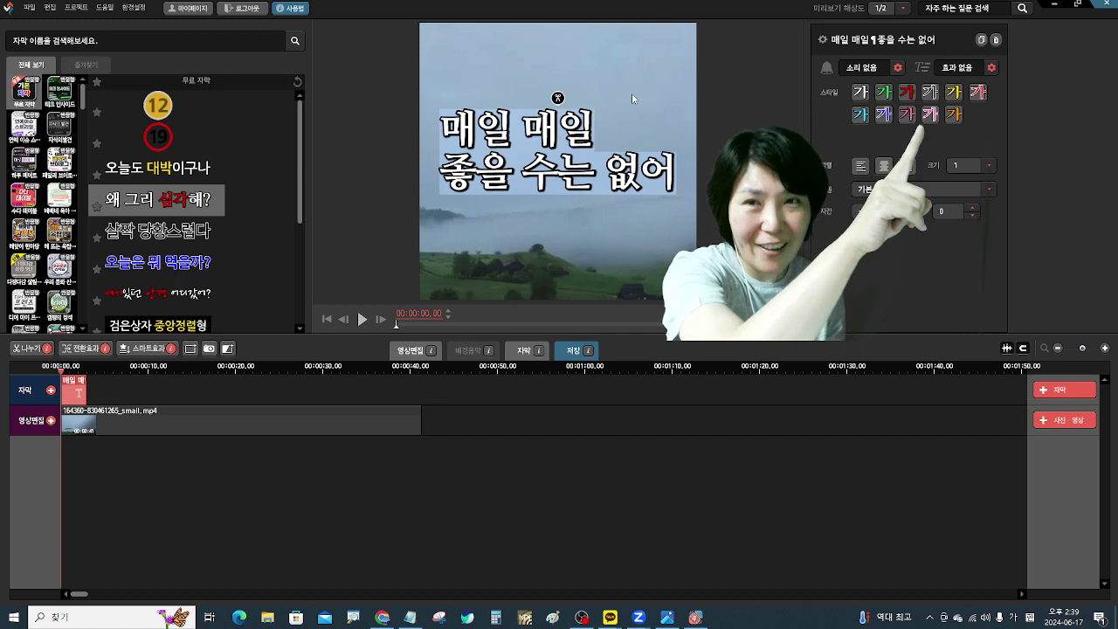
click(884, 94)
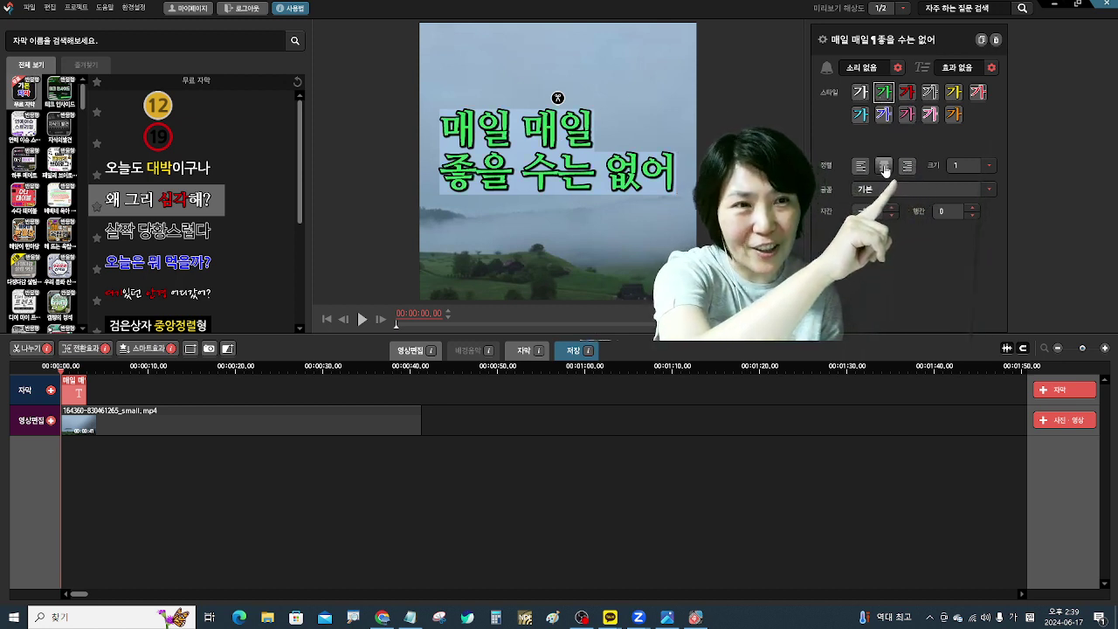
click(884, 166)
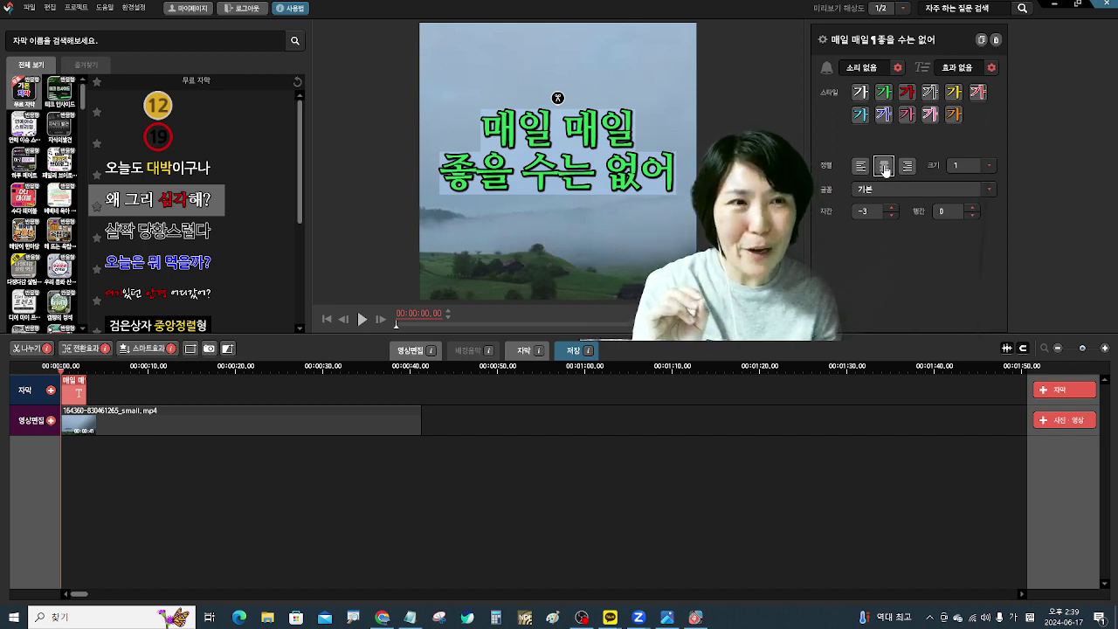
click(558, 97)
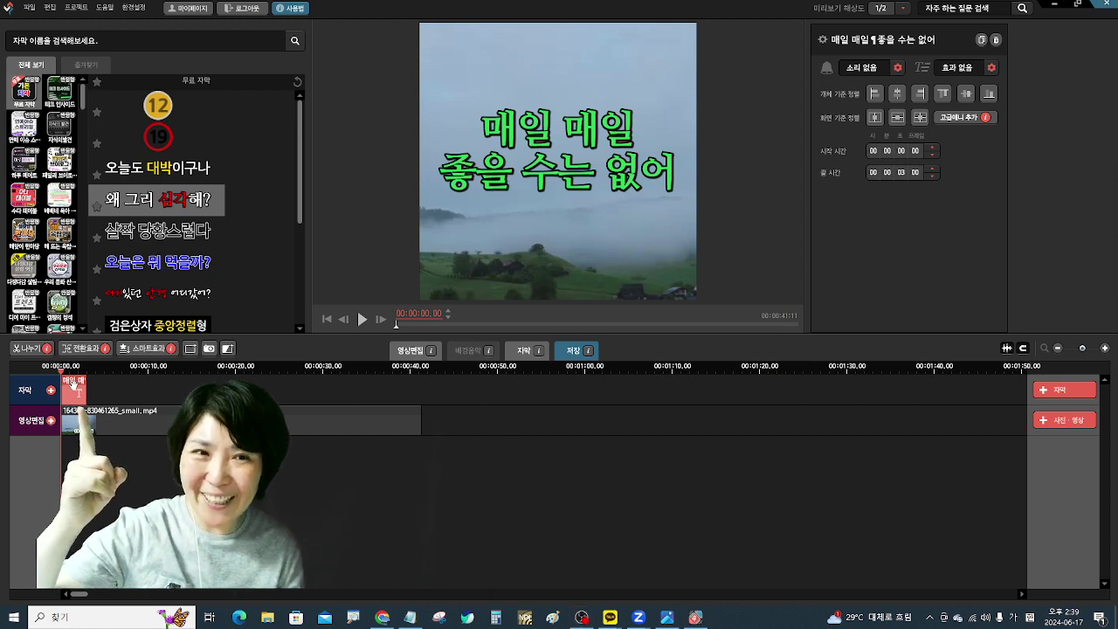
mouse_move(73, 385)
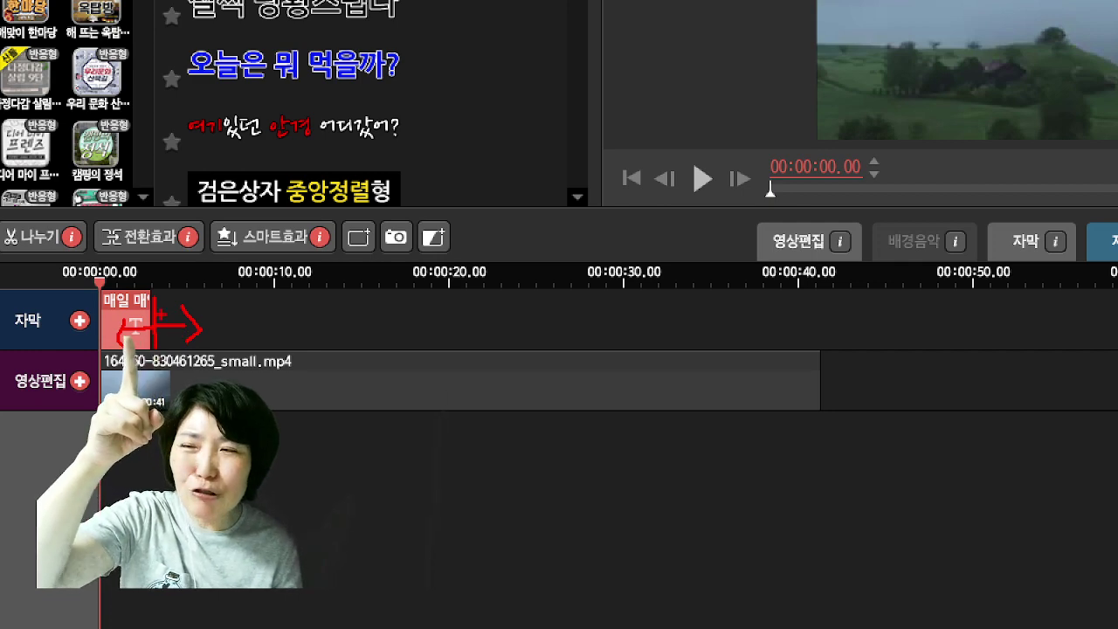
Lengthen the caption clip on the timeline to about 37 seconds and split it at the 4-second mark.
mouse_move(159, 308)
mouse_down()
mouse_move(225, 289)
mouse_move(766, 291)
mouse_up()
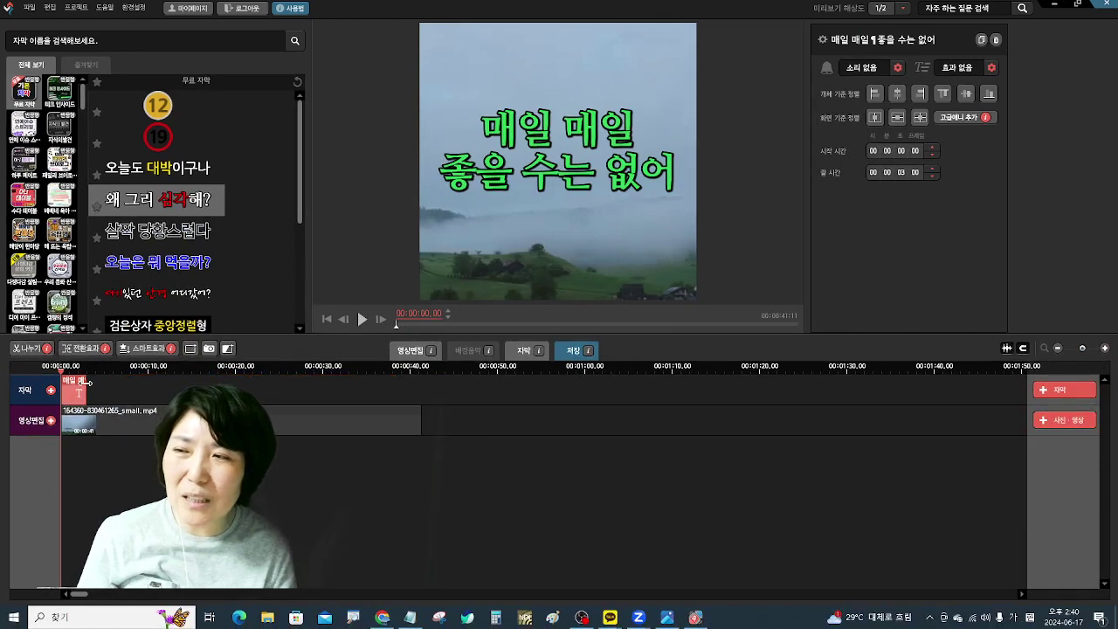
drag(89, 381, 378, 389)
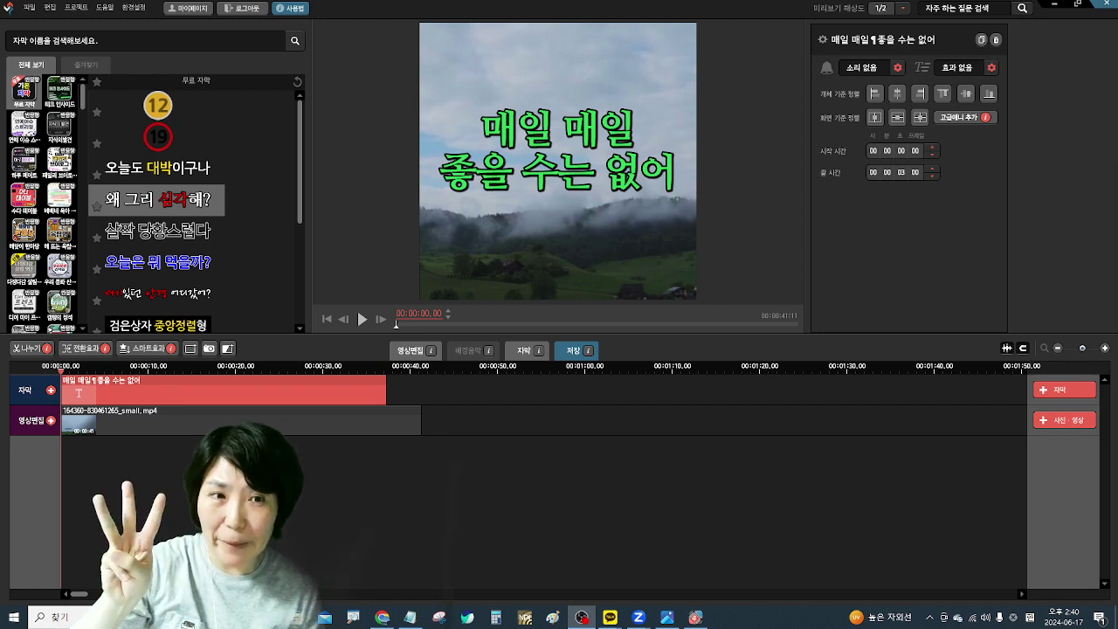
click(82, 368)
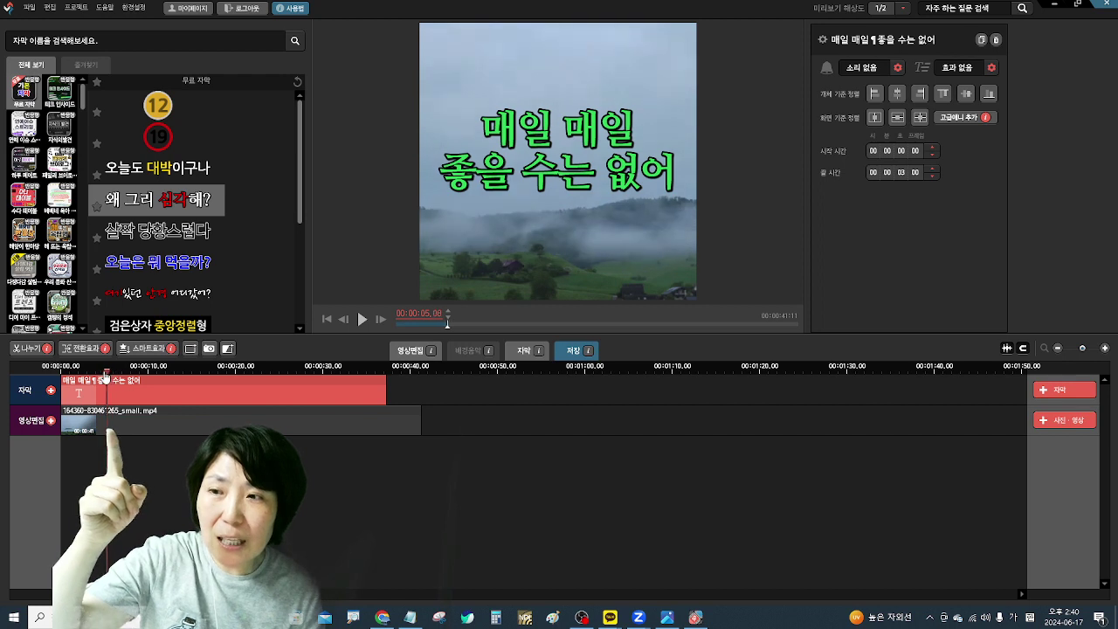
drag(104, 376, 100, 375)
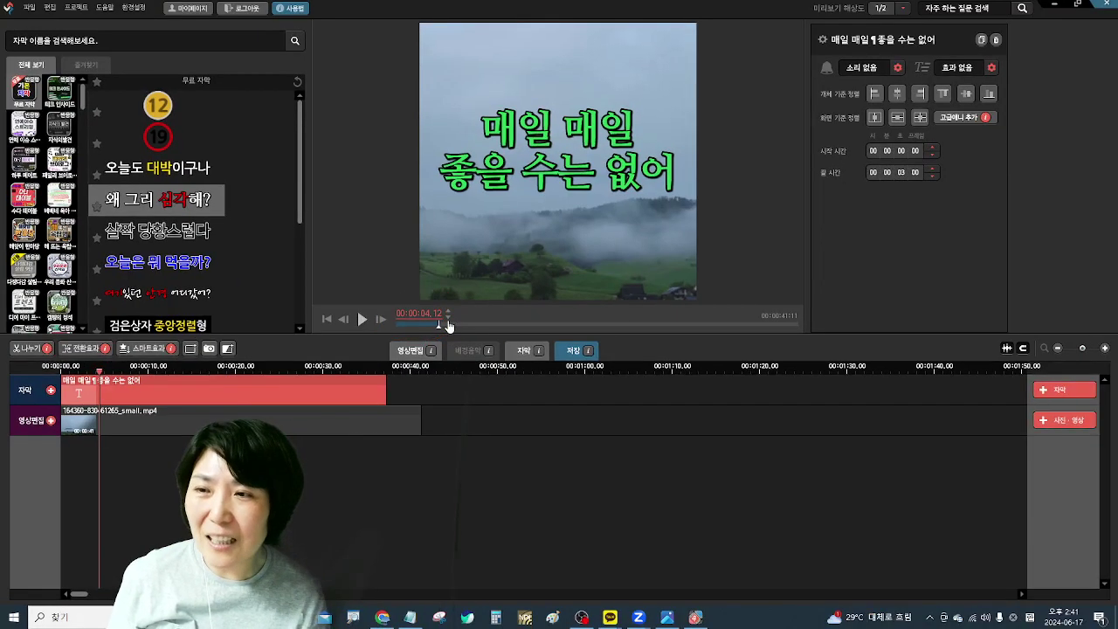
click(449, 320)
click(449, 321)
click(448, 320)
click(448, 320)
click(449, 321)
click(449, 320)
click(449, 321)
click(449, 320)
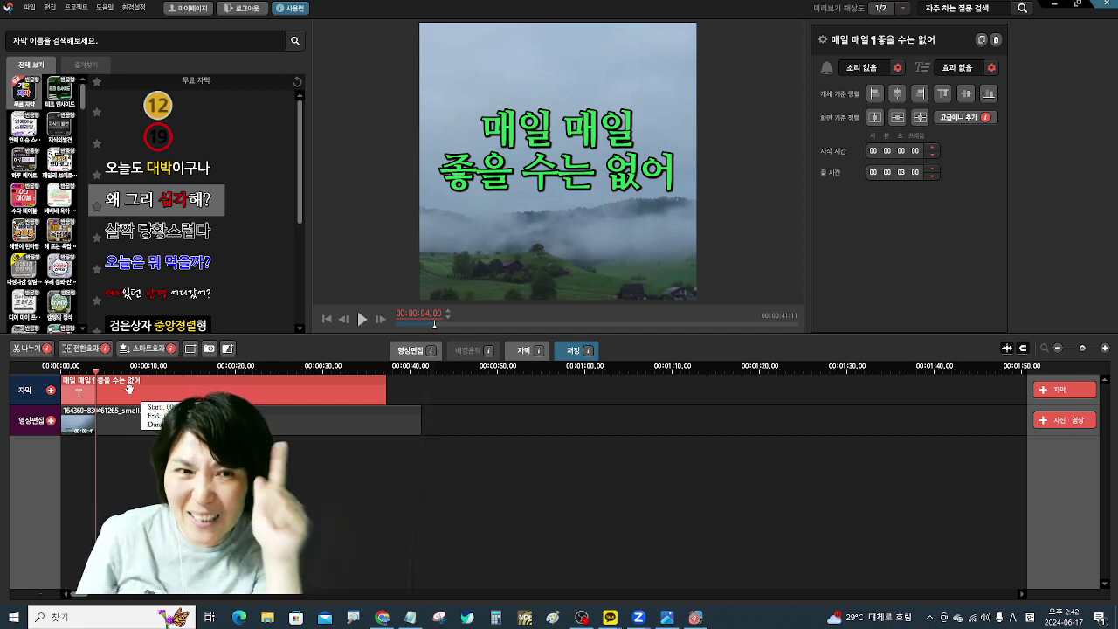
key(ctrl+b)
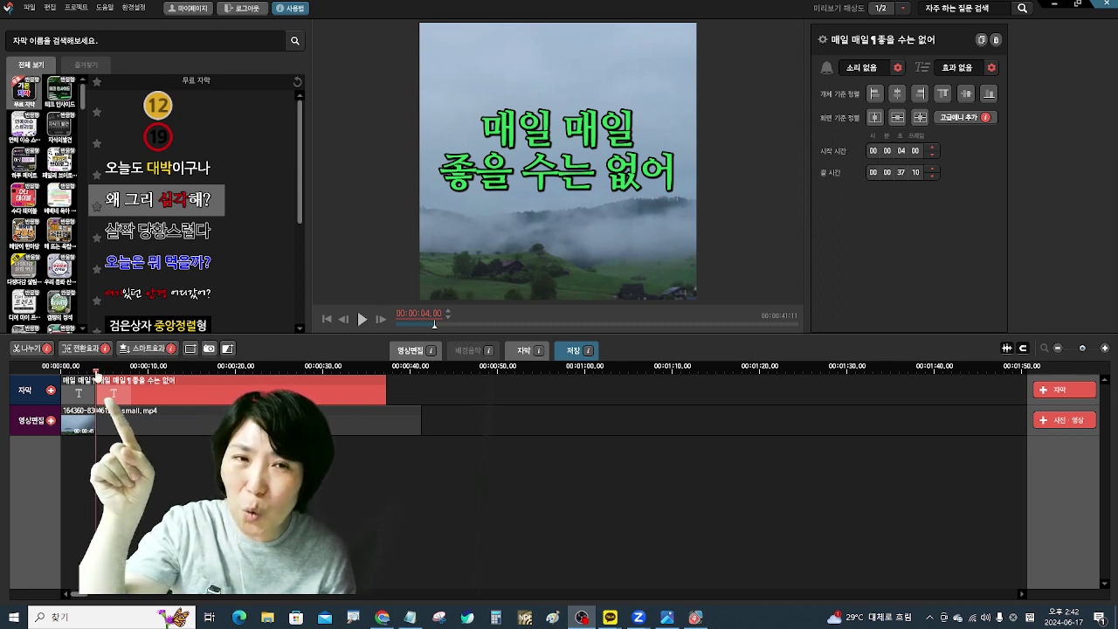
Split the remaining caption clip at the 8-second and 12-second marks.
drag(96, 371, 136, 368)
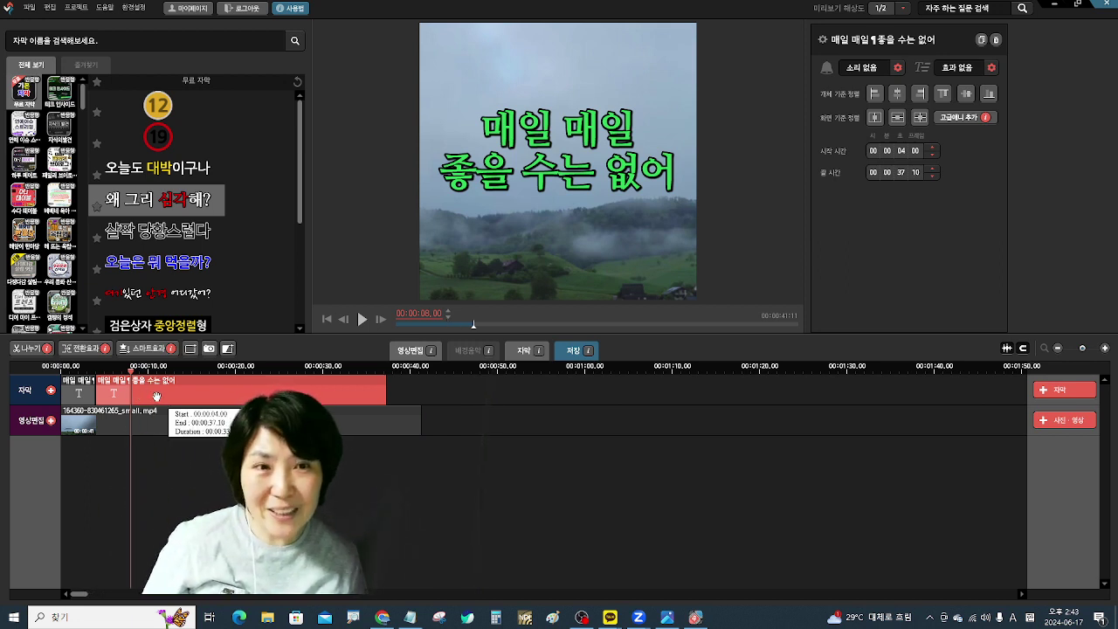
key(s)
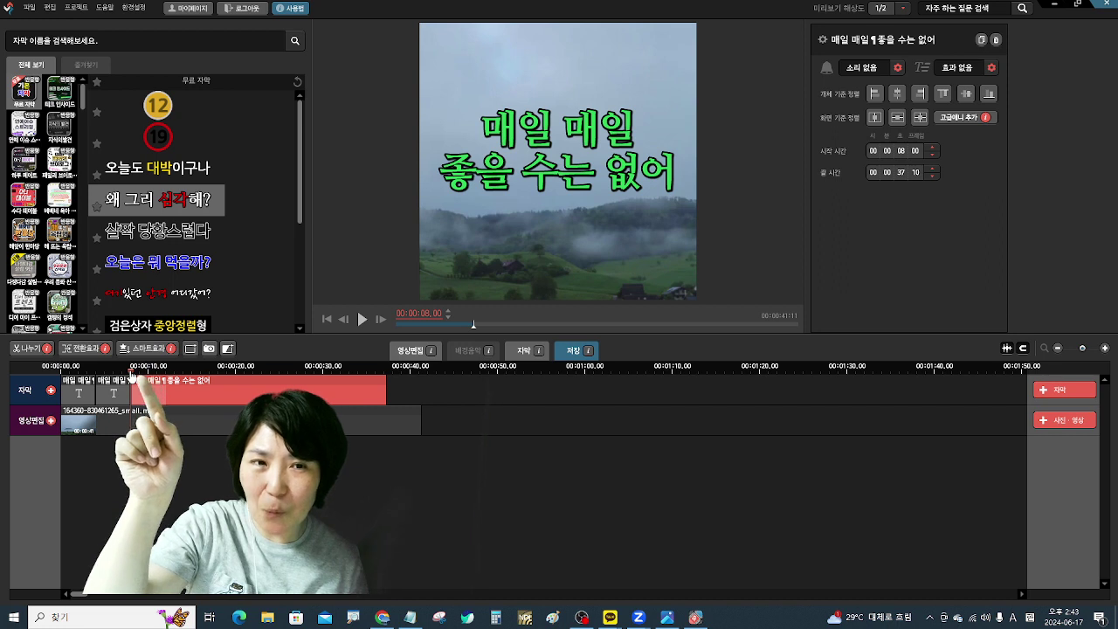
drag(131, 374, 166, 376)
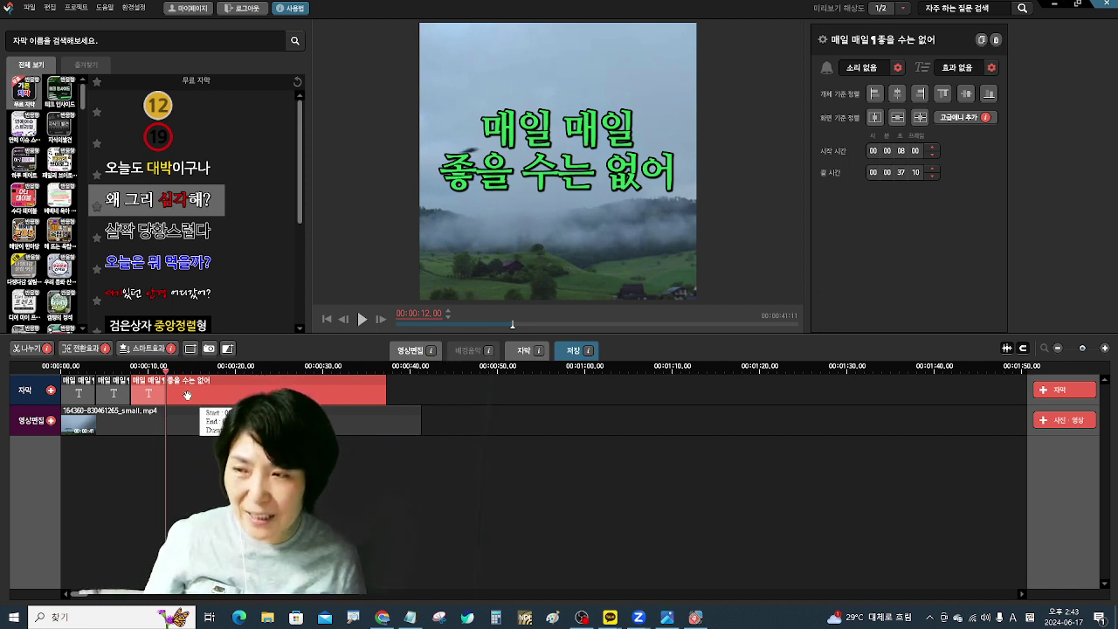
key(ctrl+k)
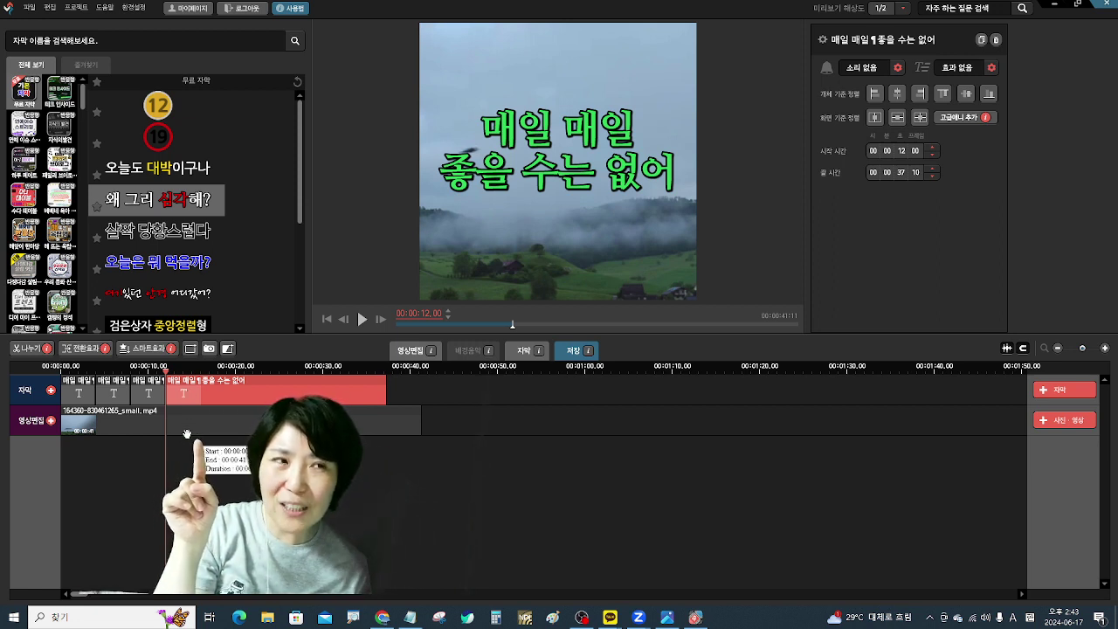
Split the video clip at 12 seconds and delete the video and caption pieces after that point.
click(186, 433)
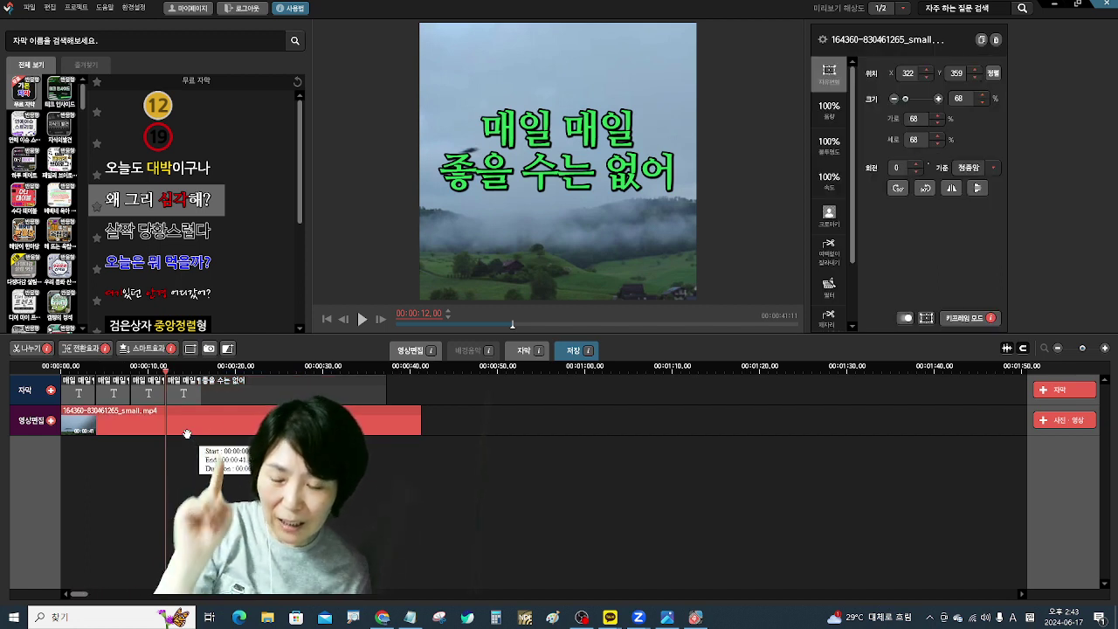
key(s)
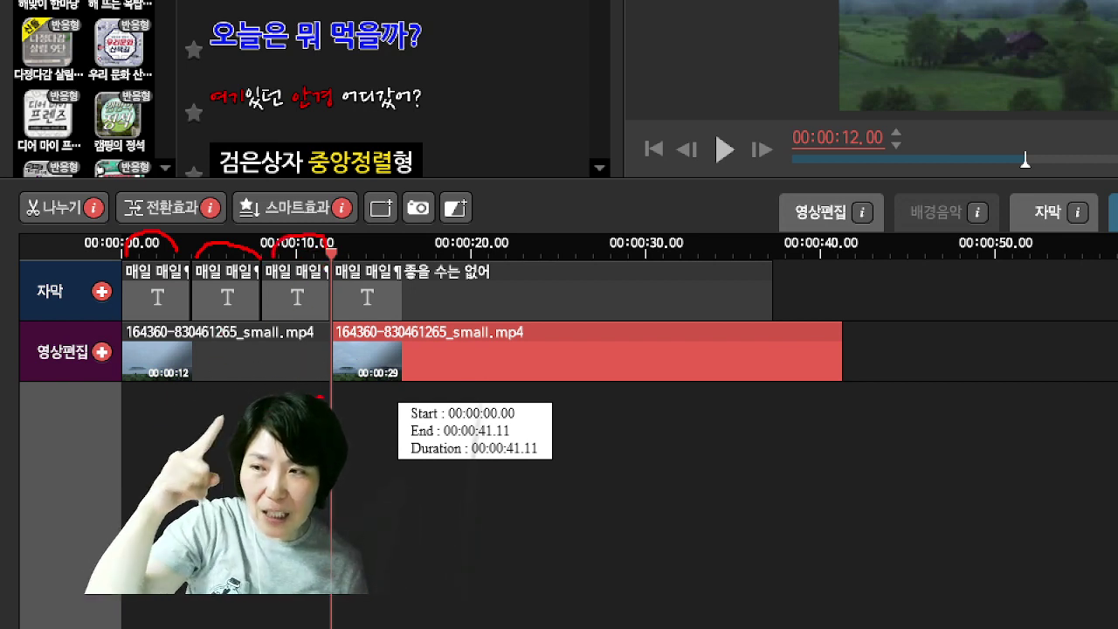
mouse_move(319, 397)
mouse_down()
mouse_move(159, 414)
mouse_move(125, 395)
mouse_up()
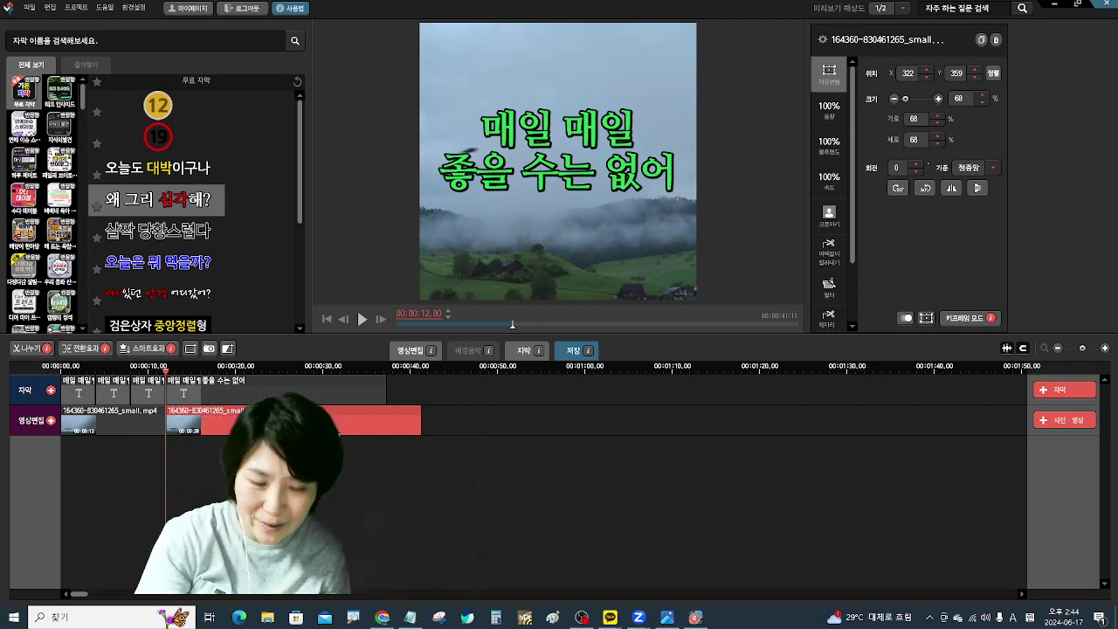
key(Delete)
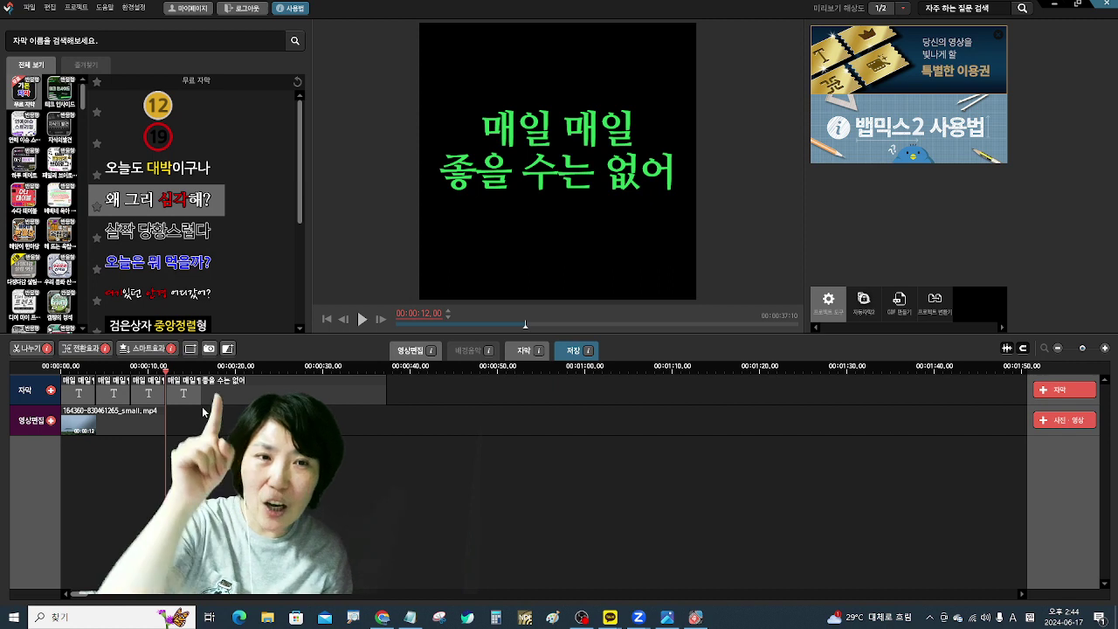
click(206, 394)
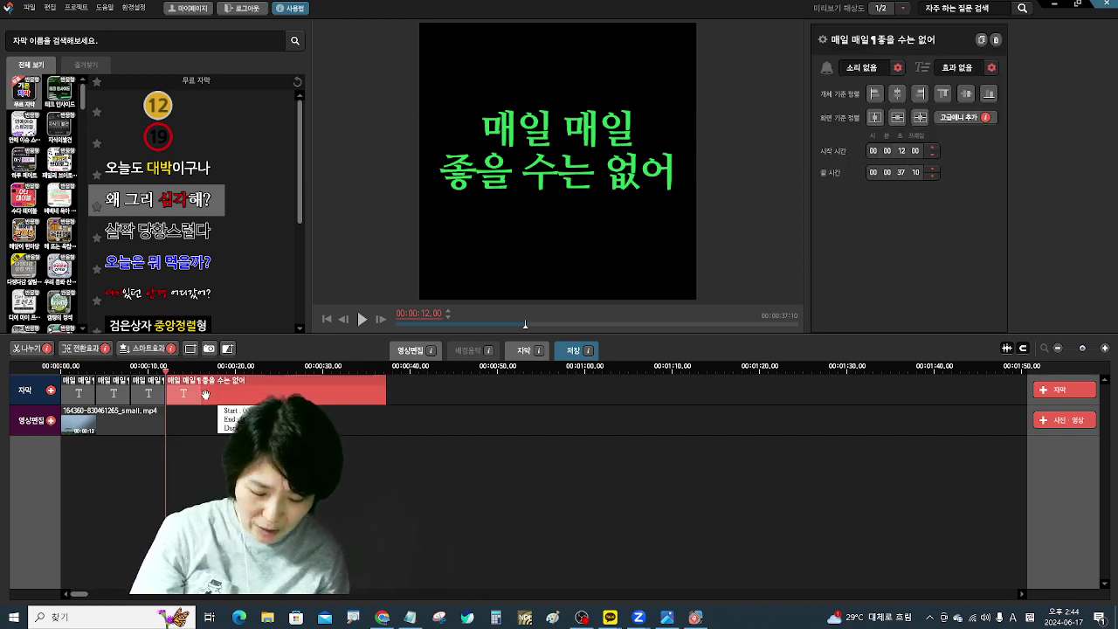
key(Delete)
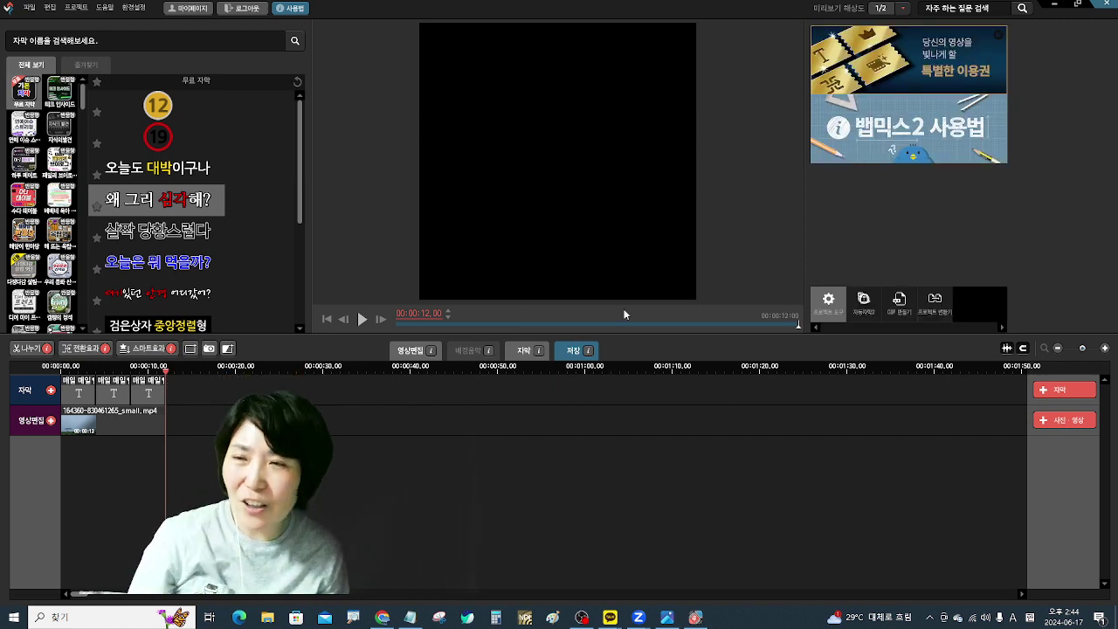
Replace the second caption's text with "그런데" on the first line and "잘 찾아보면" on the second.
click(1104, 348)
click(1103, 349)
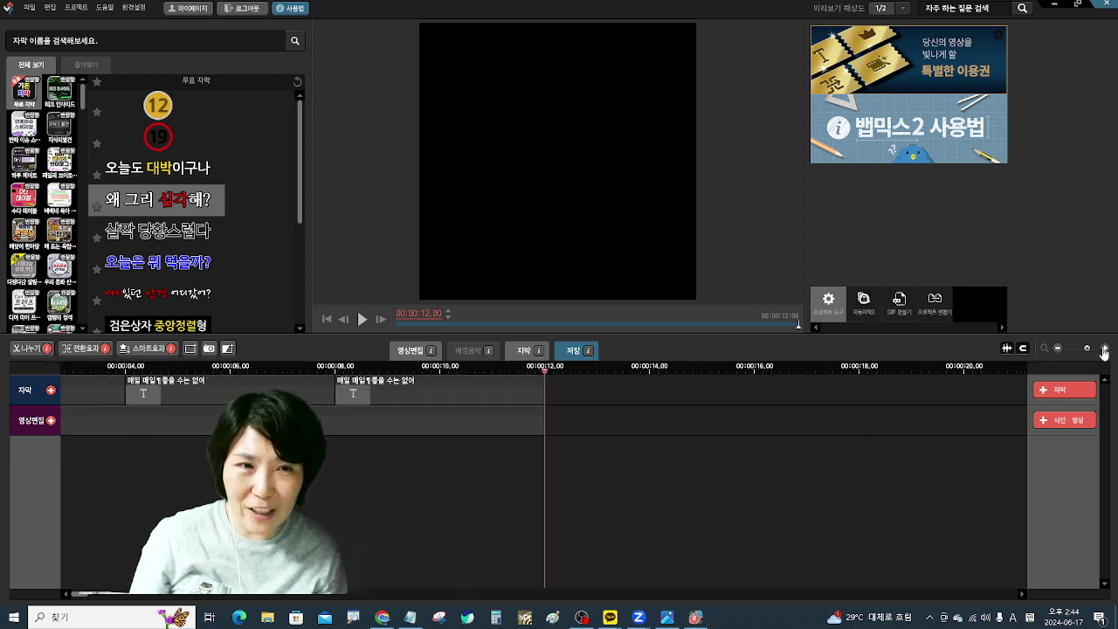
click(1057, 354)
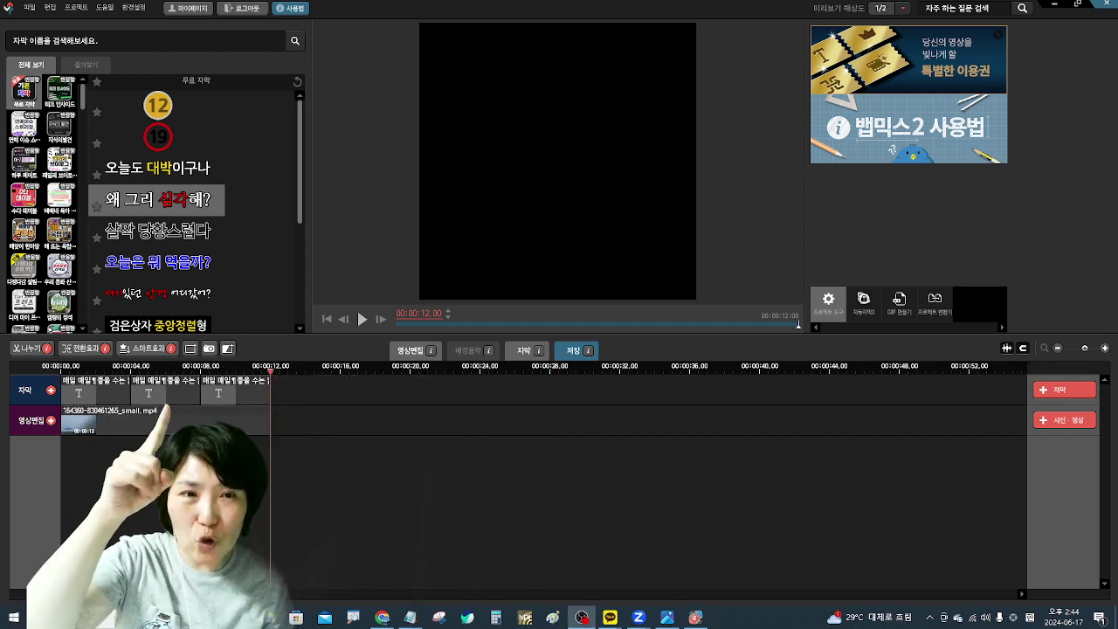
click(175, 421)
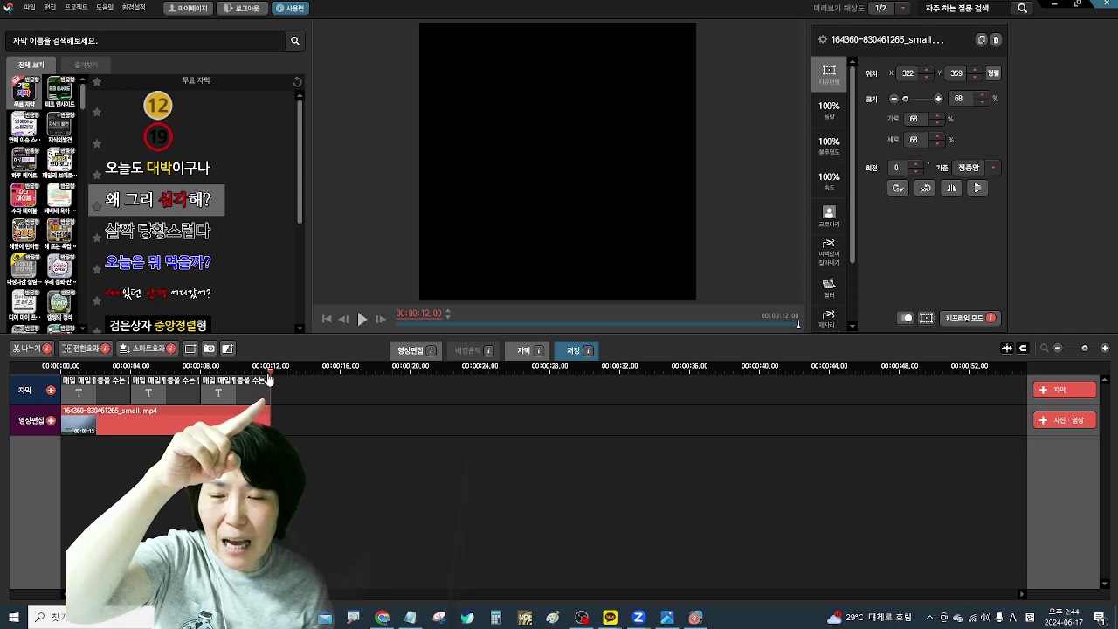
drag(270, 380, 50, 382)
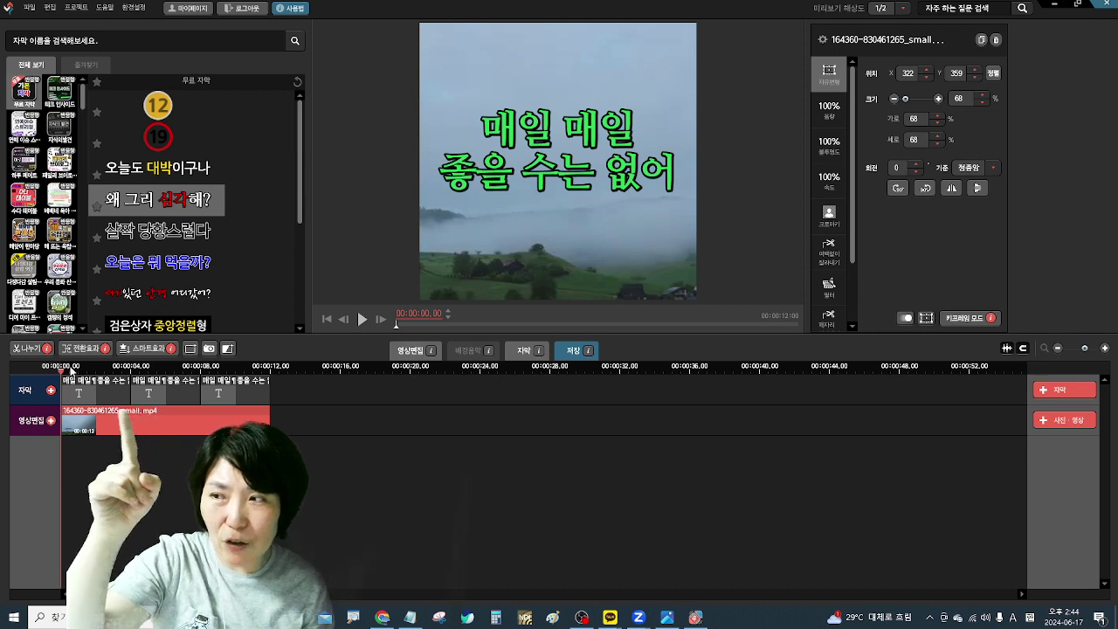
drag(60, 373, 171, 376)
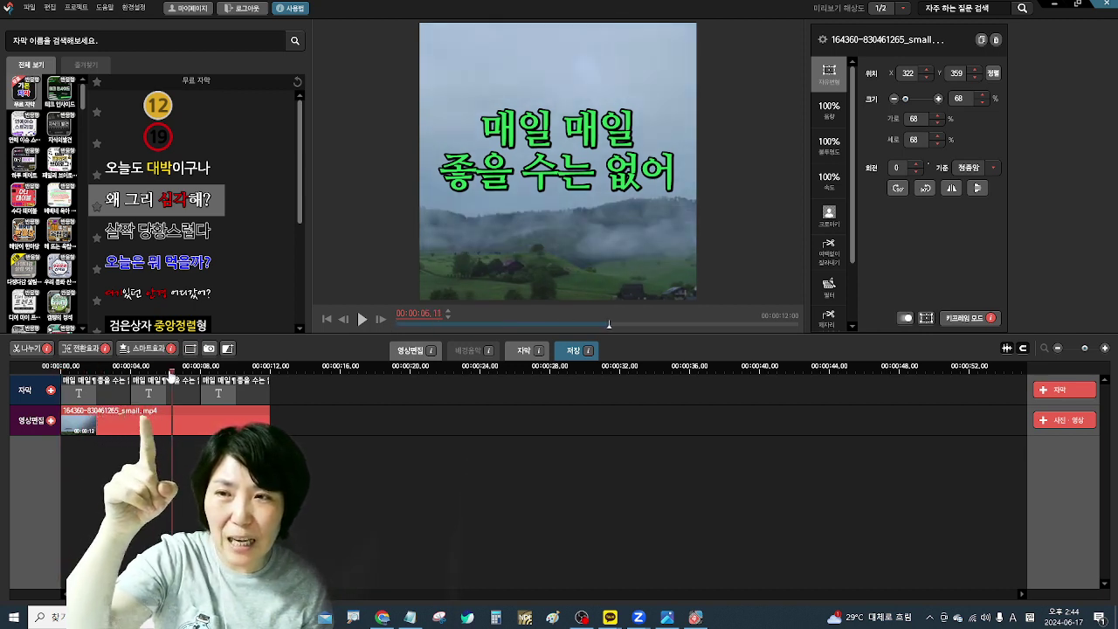
click(158, 388)
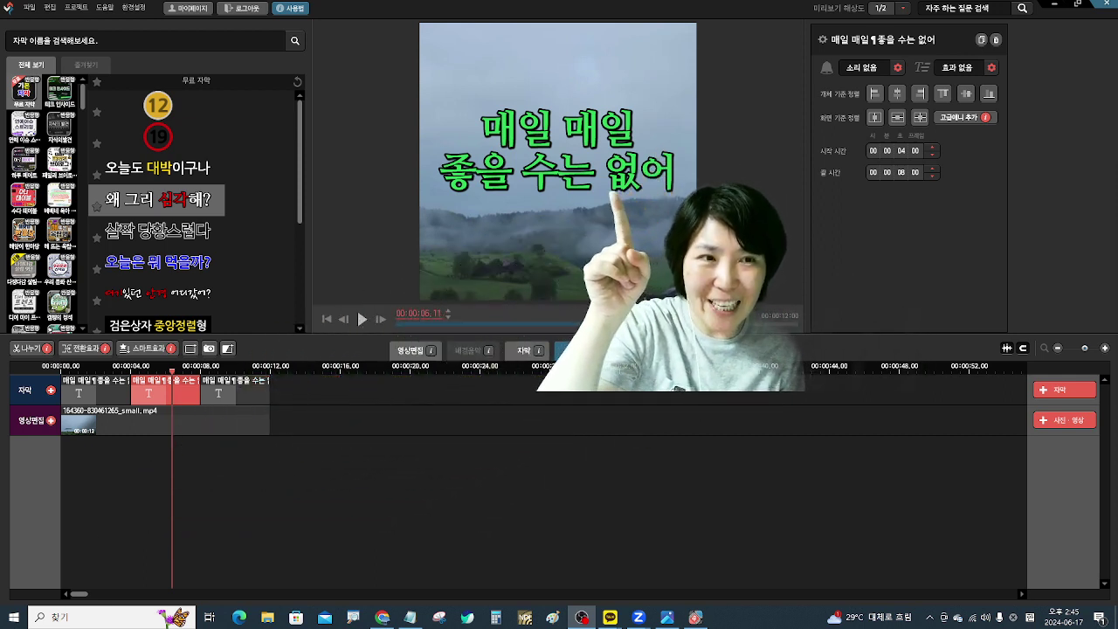
click(542, 177)
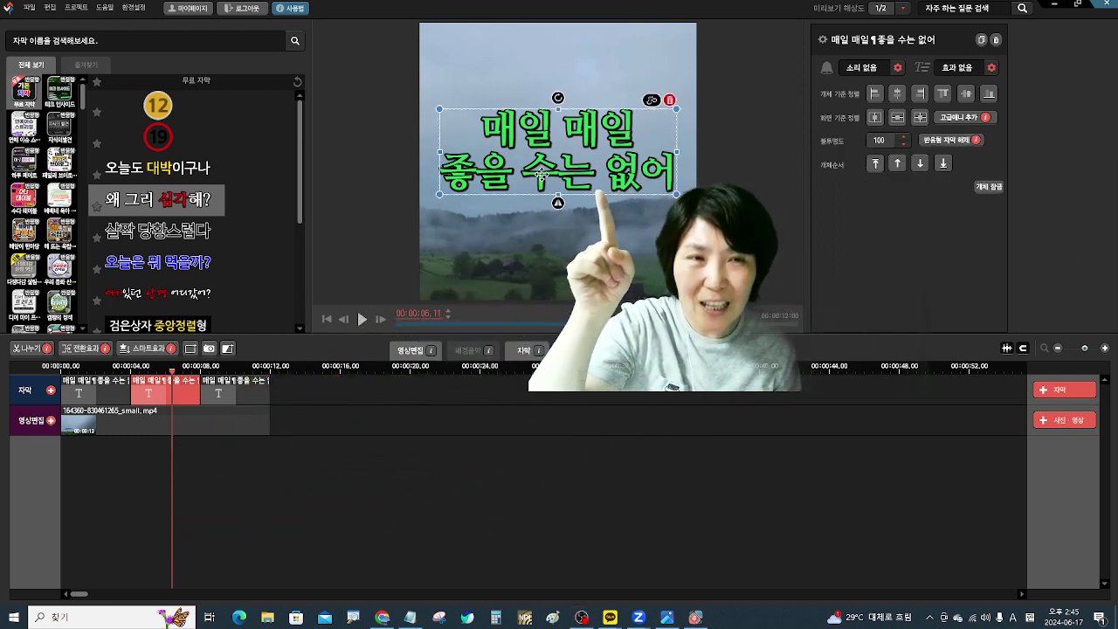
double_click(542, 174)
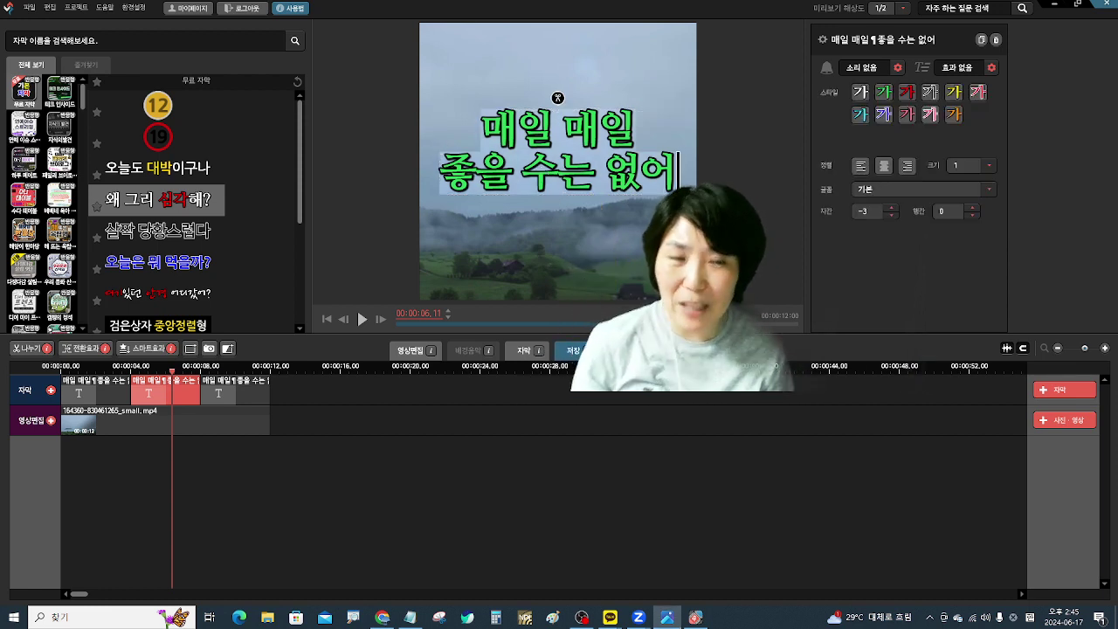
click(496, 131)
click(594, 129)
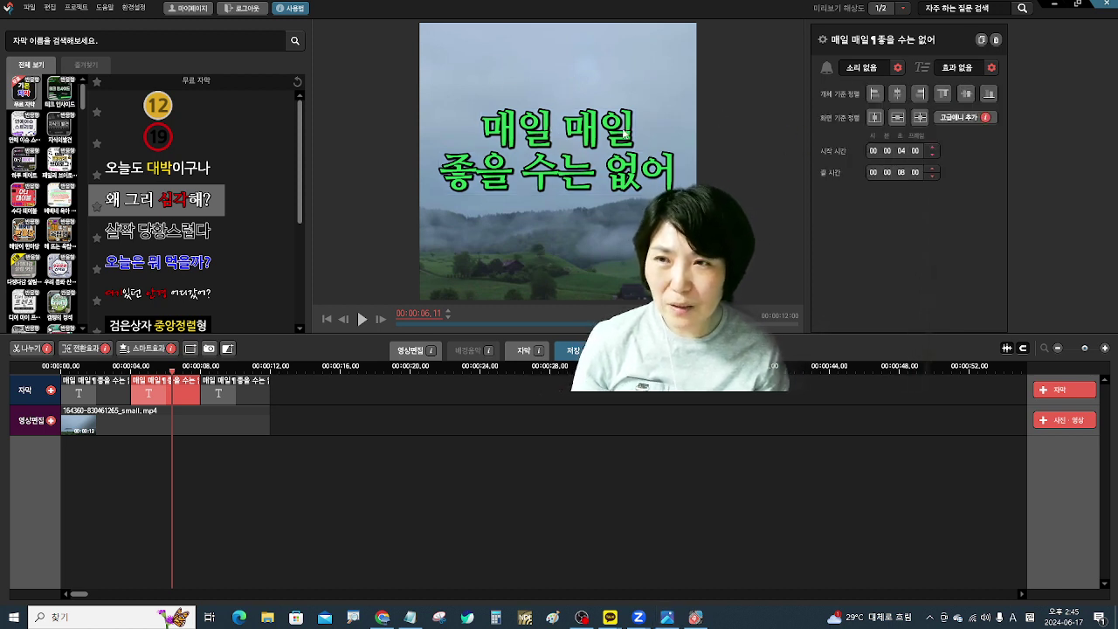
double_click(594, 129)
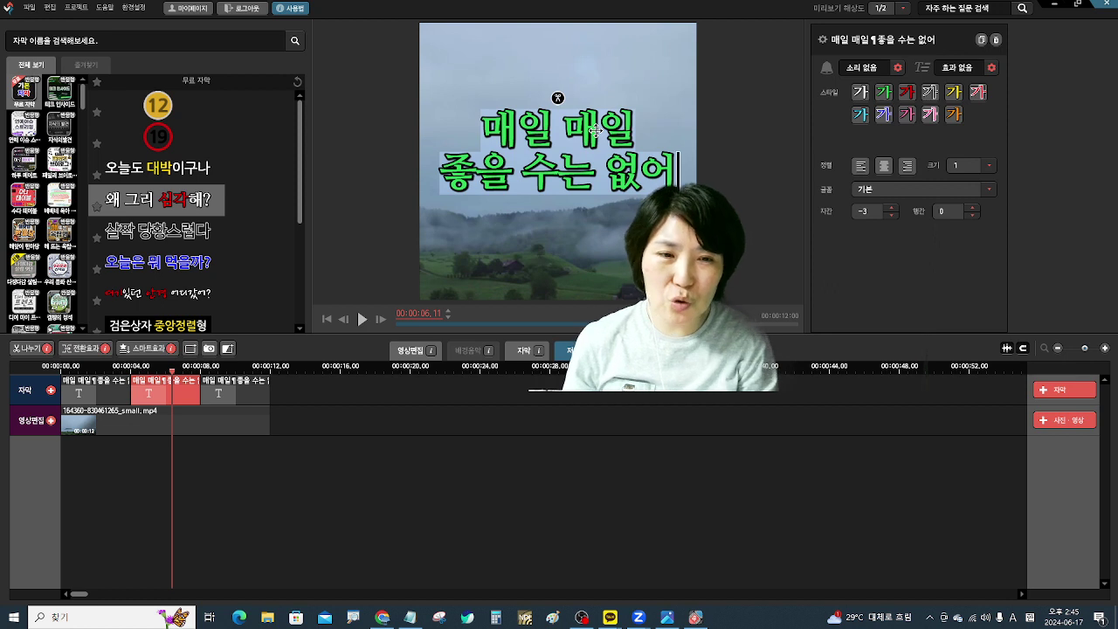
text(r)
key(BackSpace)
text(그런데)
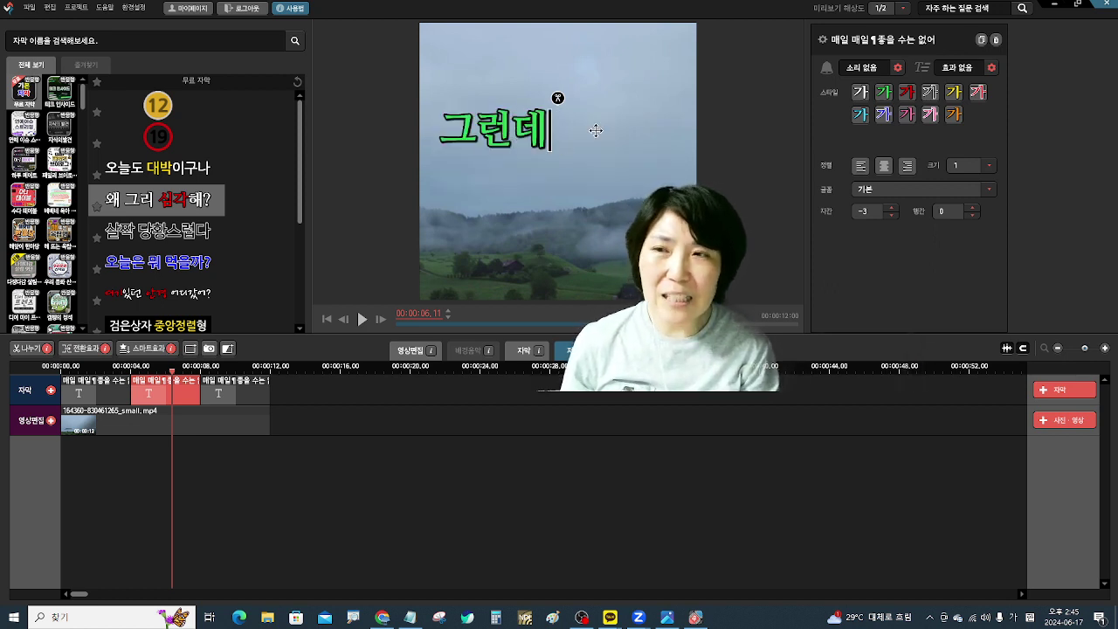
key(Return)
text(잘 찾아보면)
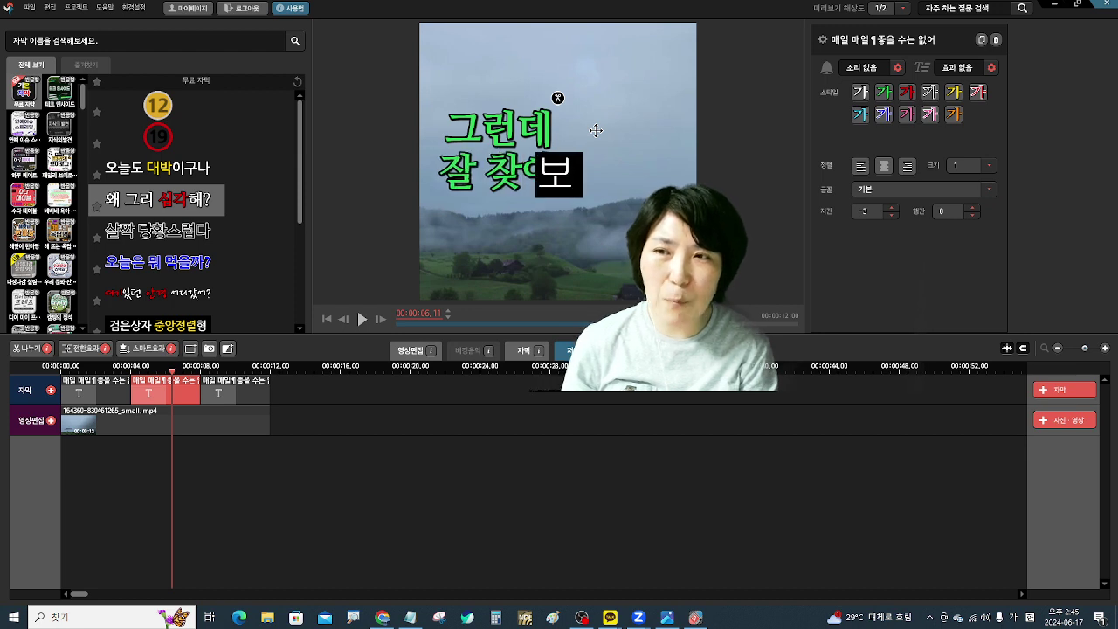
click(747, 126)
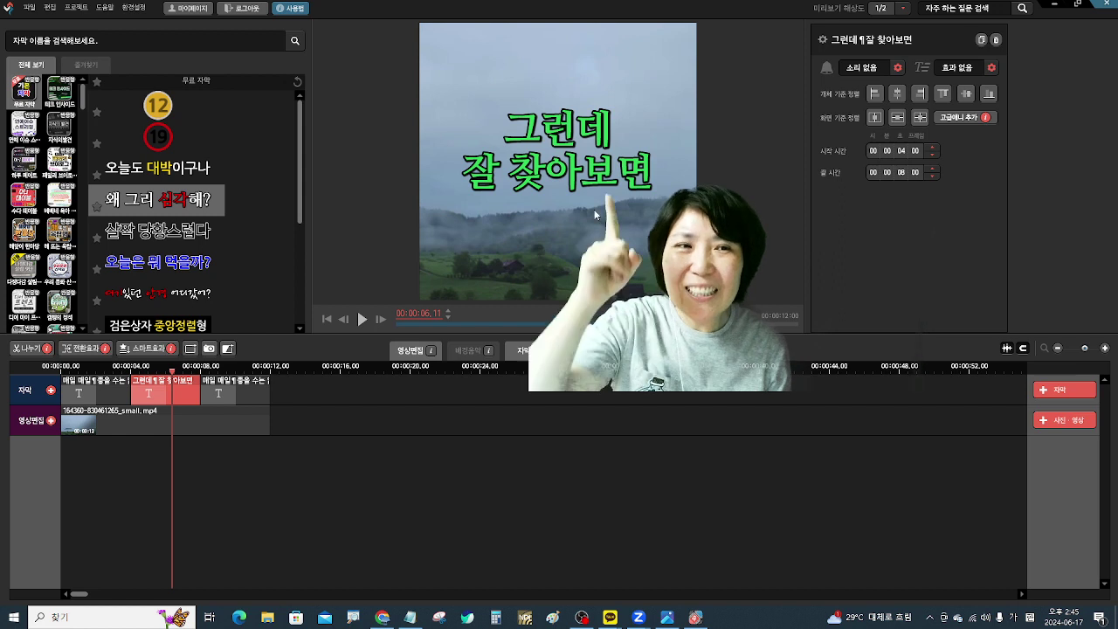
Apply the yellow text style to the whole second caption.
click(591, 164)
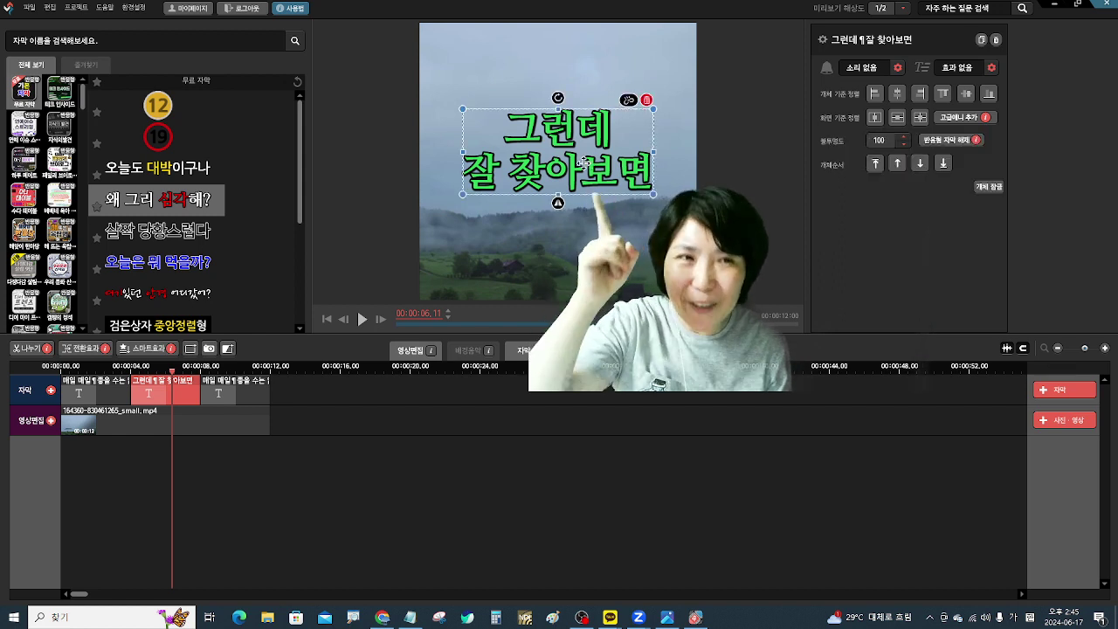
double_click(590, 164)
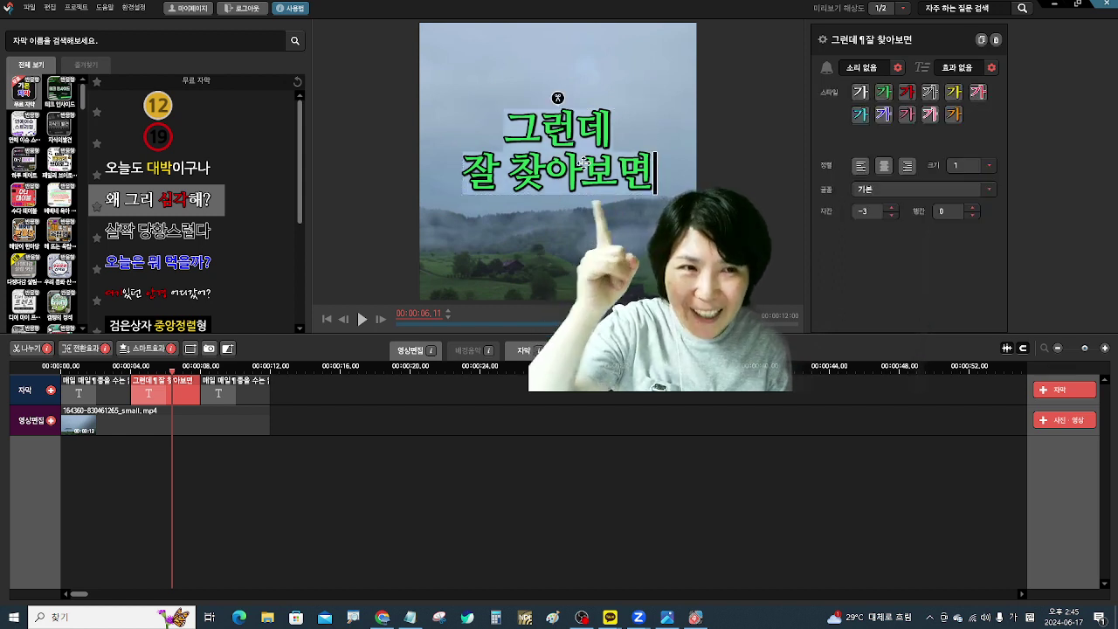
click(954, 92)
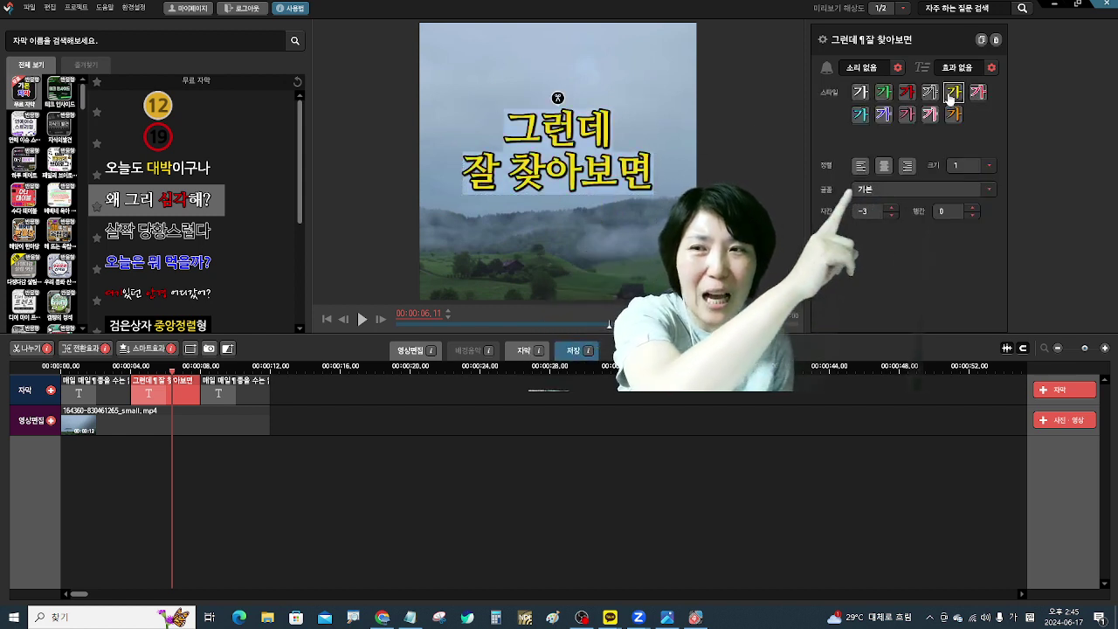
click(575, 232)
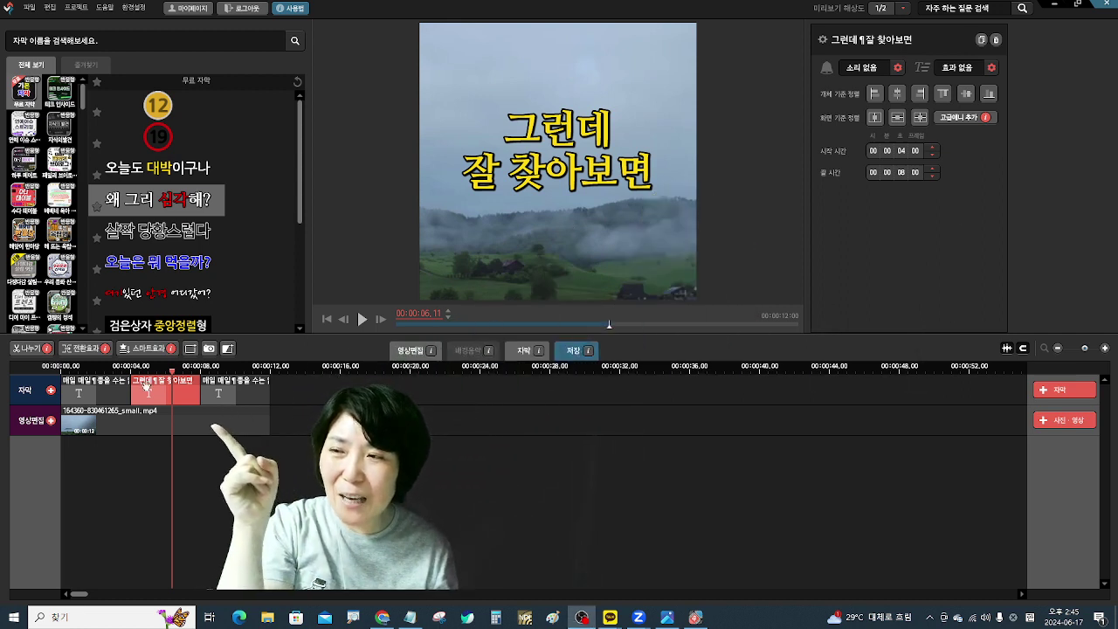
Change the second line of the third caption to "좋은 일이 있다구", keeping "매일 매일" on the first line.
click(175, 370)
click(238, 371)
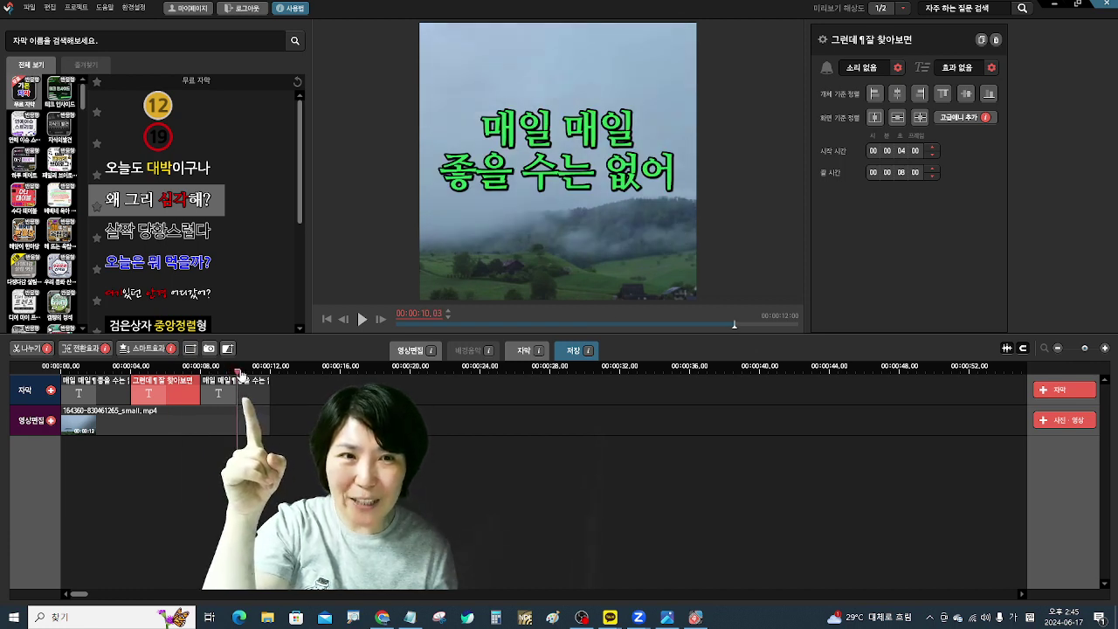
click(218, 394)
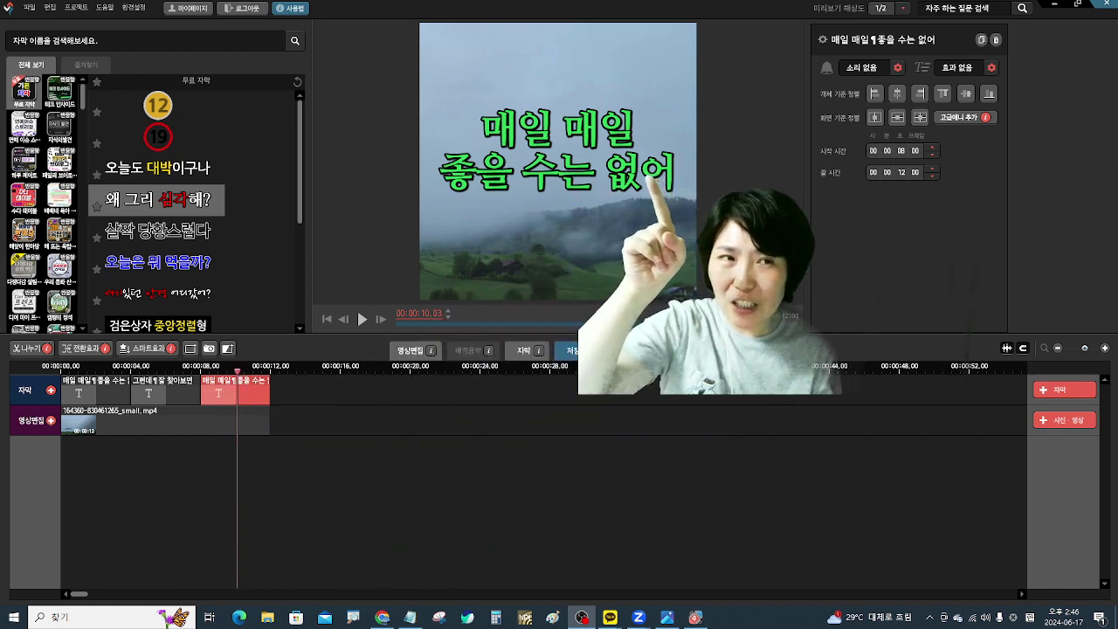
click(580, 138)
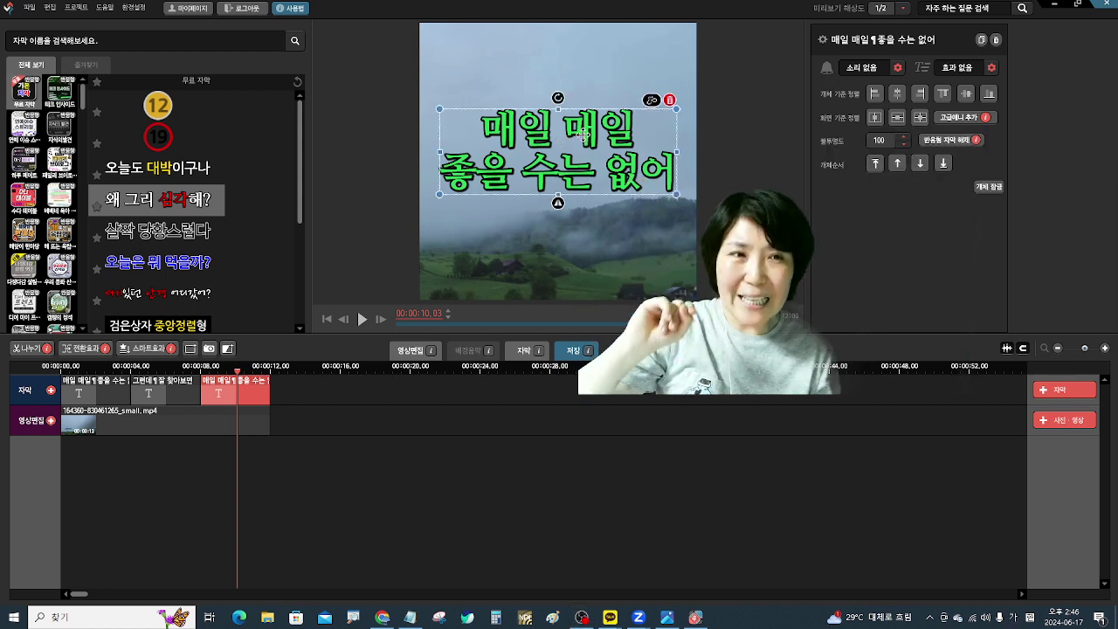
double_click(583, 136)
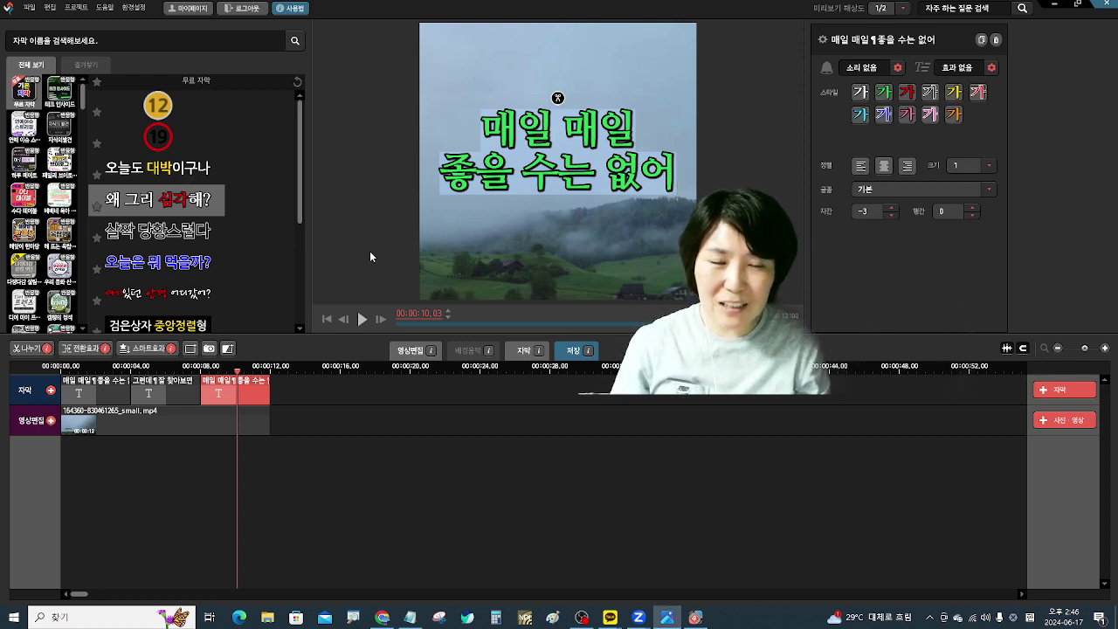
click(515, 160)
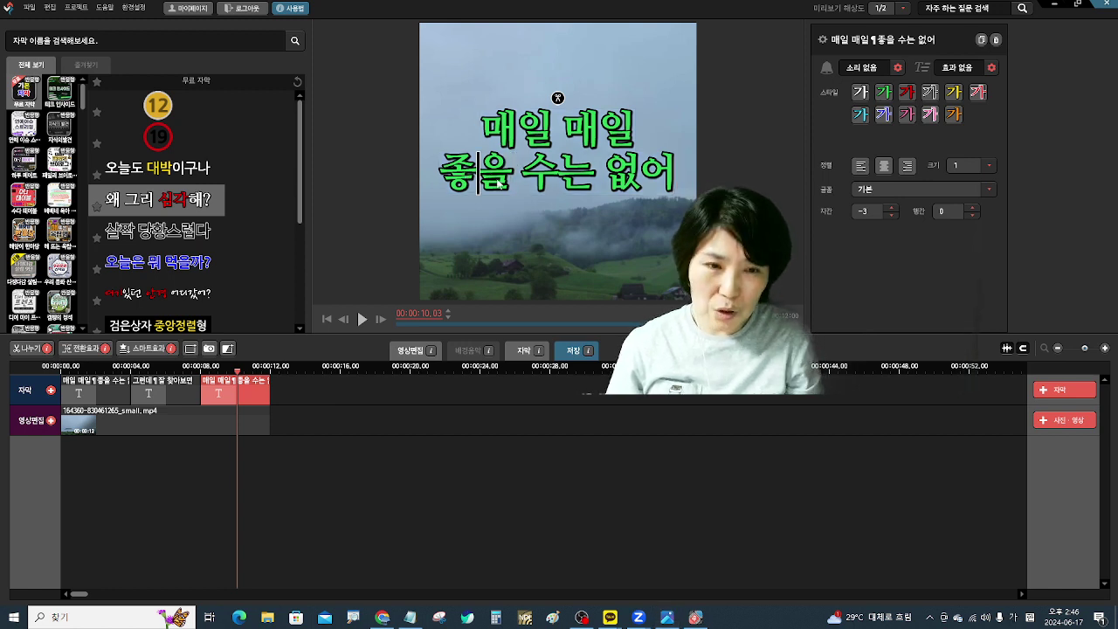
key(Delete)
key(Delete)
key(Delete)
key(Delete)
key(Delete)
key(Delete)
key(Delete)
text(은)
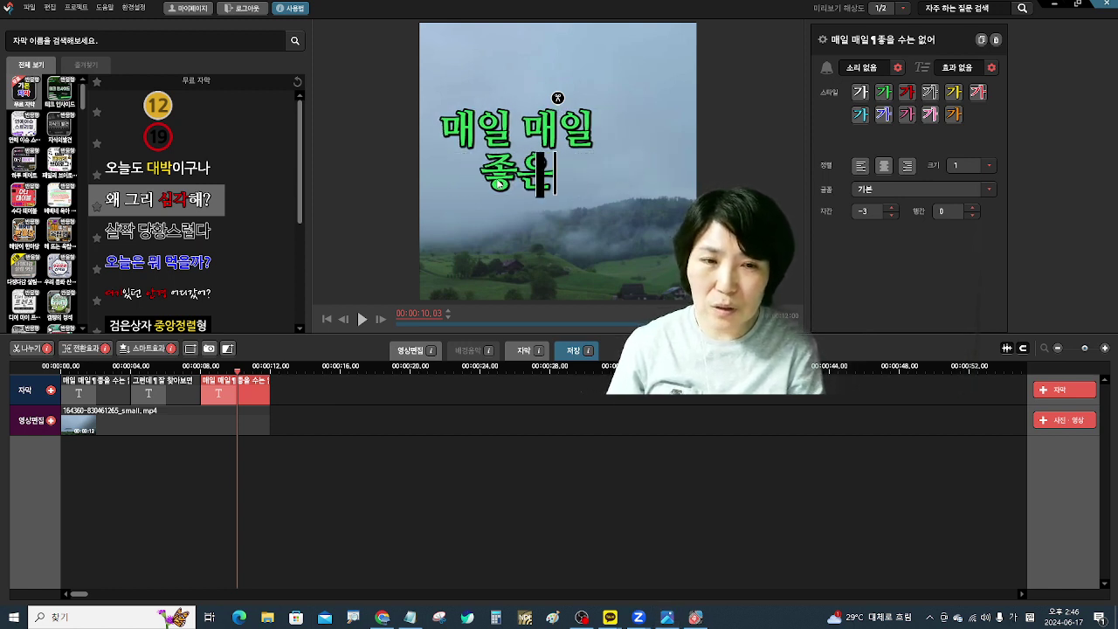
text( 일이 쓰ㄷ)
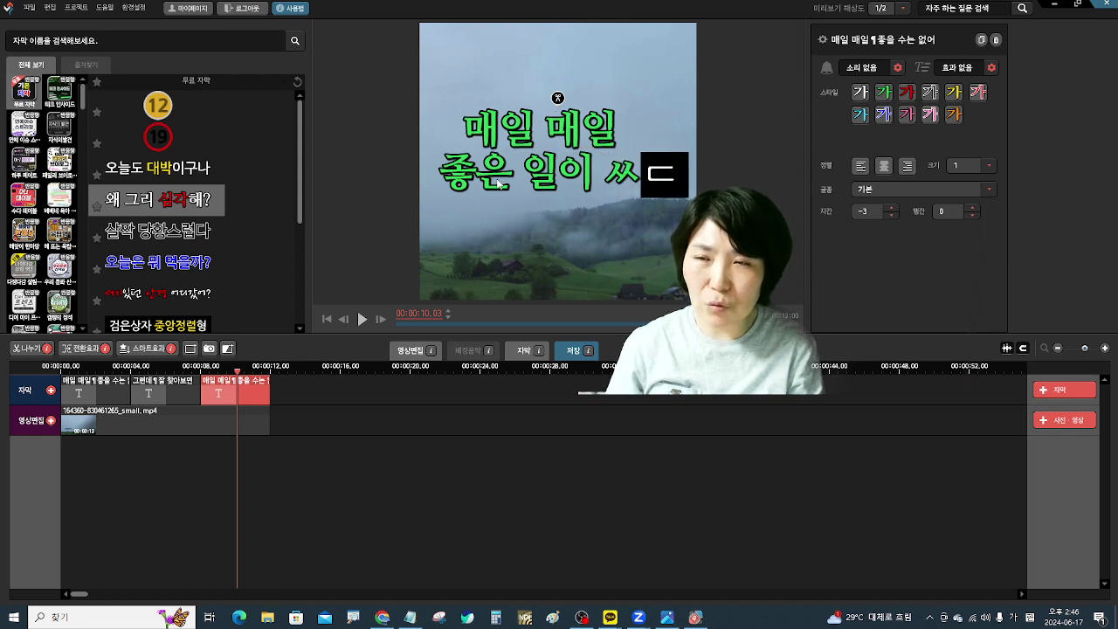
key(BackSpace)
key(BackSpace)
text(ㅇ다)
key(BackSpace)
key(BackSpace)
text(구)
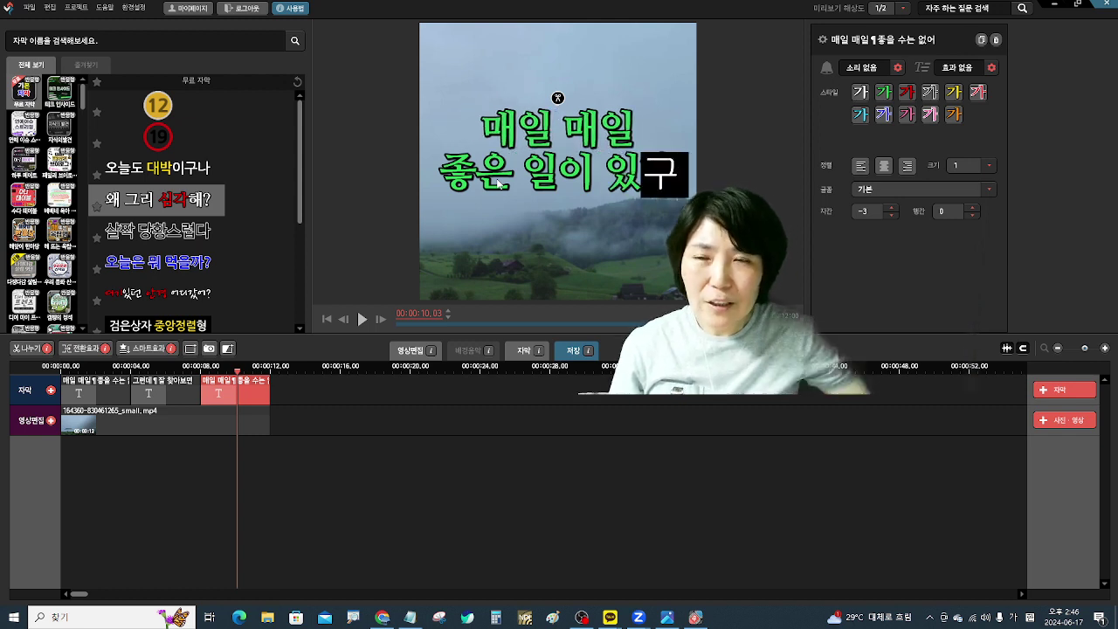
click(557, 97)
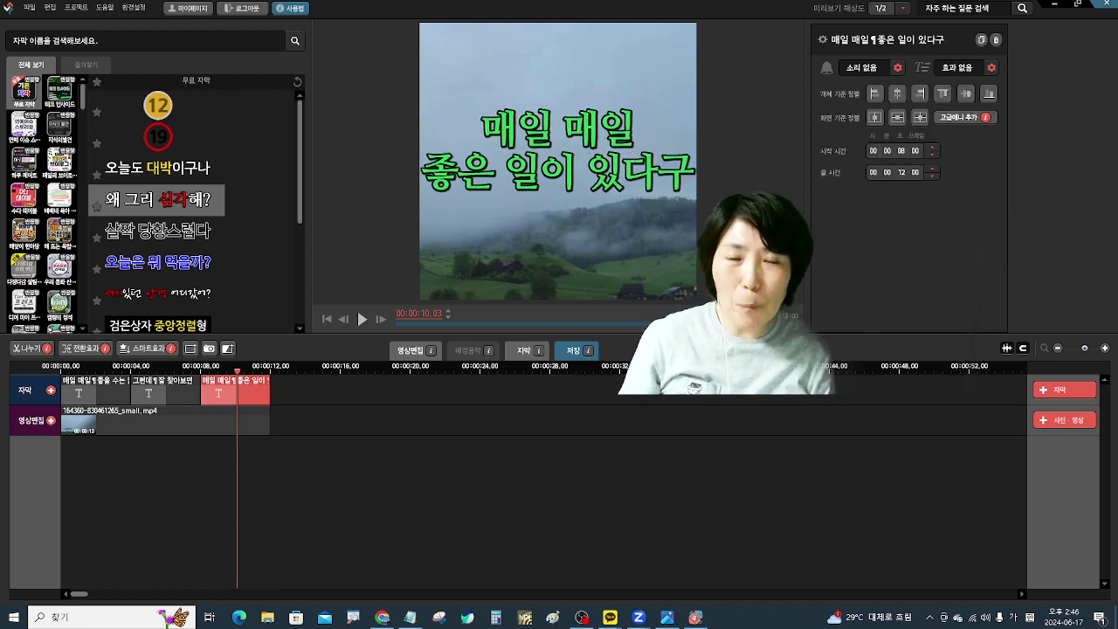
Apply the pink text style to the whole third caption.
click(663, 175)
double_click(663, 168)
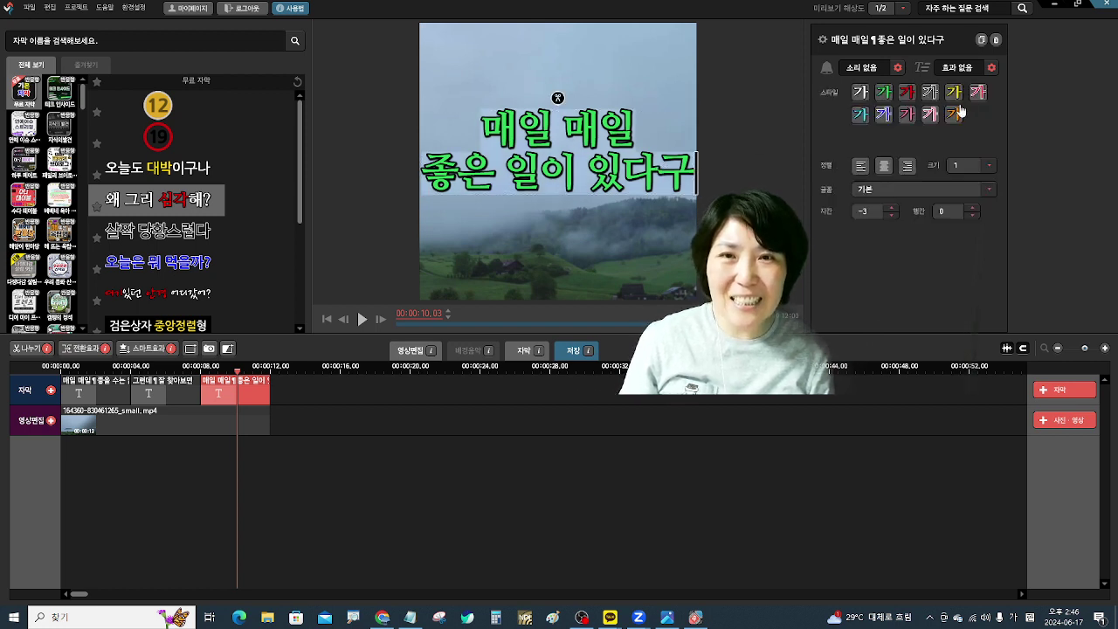
click(929, 115)
key(Escape)
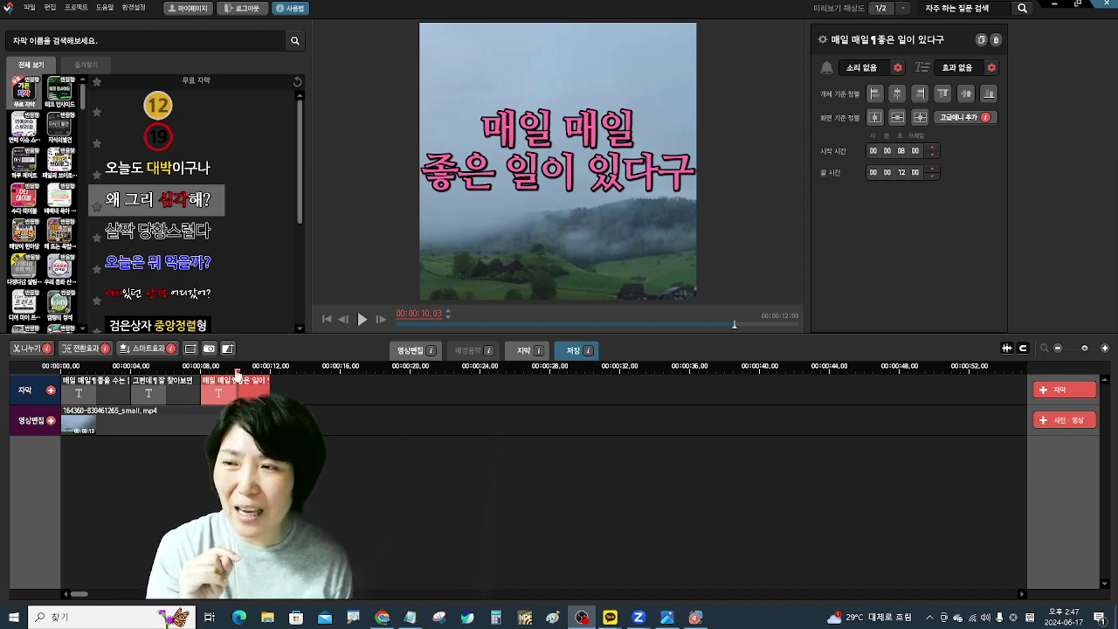
Split the first caption clip two frames after its start, at 00:00:00,02, and check the cut on the enlarged timeline.
drag(237, 378, 40, 389)
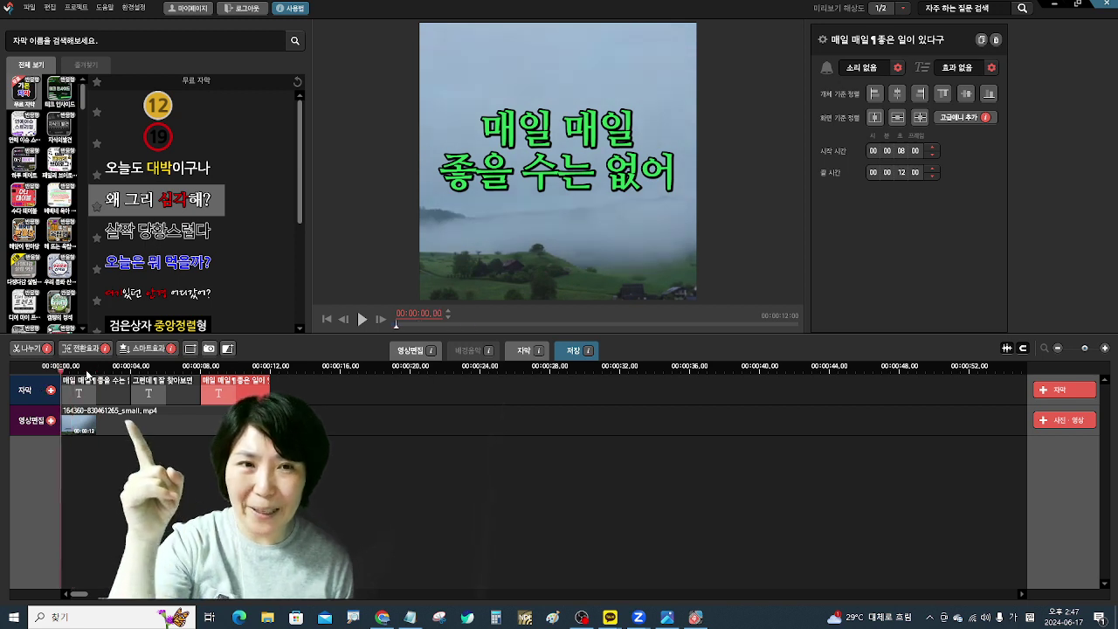
click(100, 395)
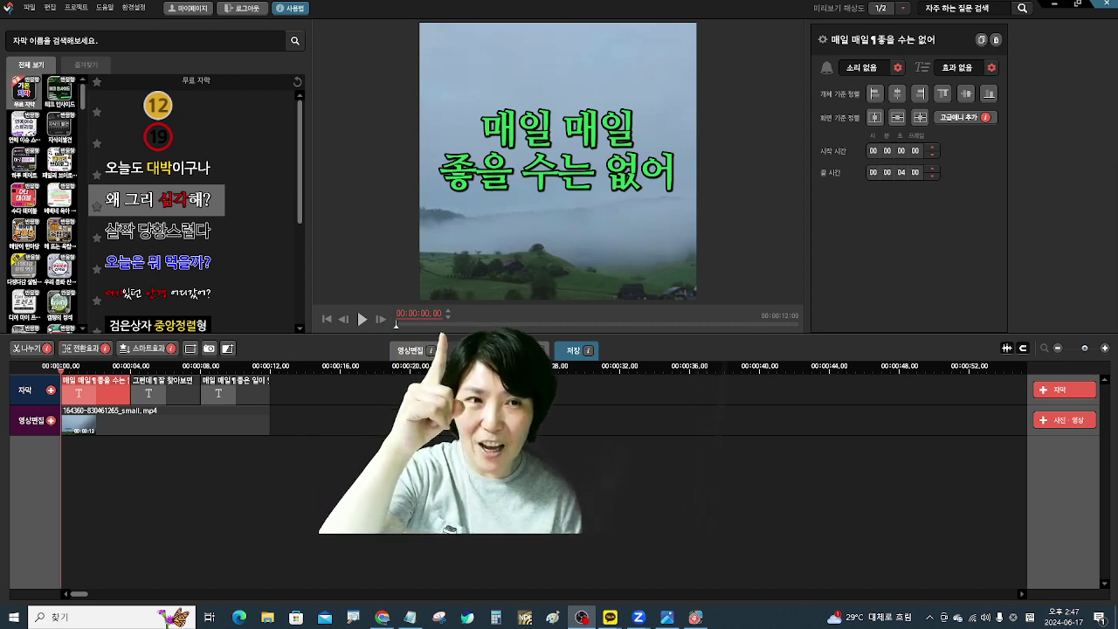
click(448, 311)
click(447, 311)
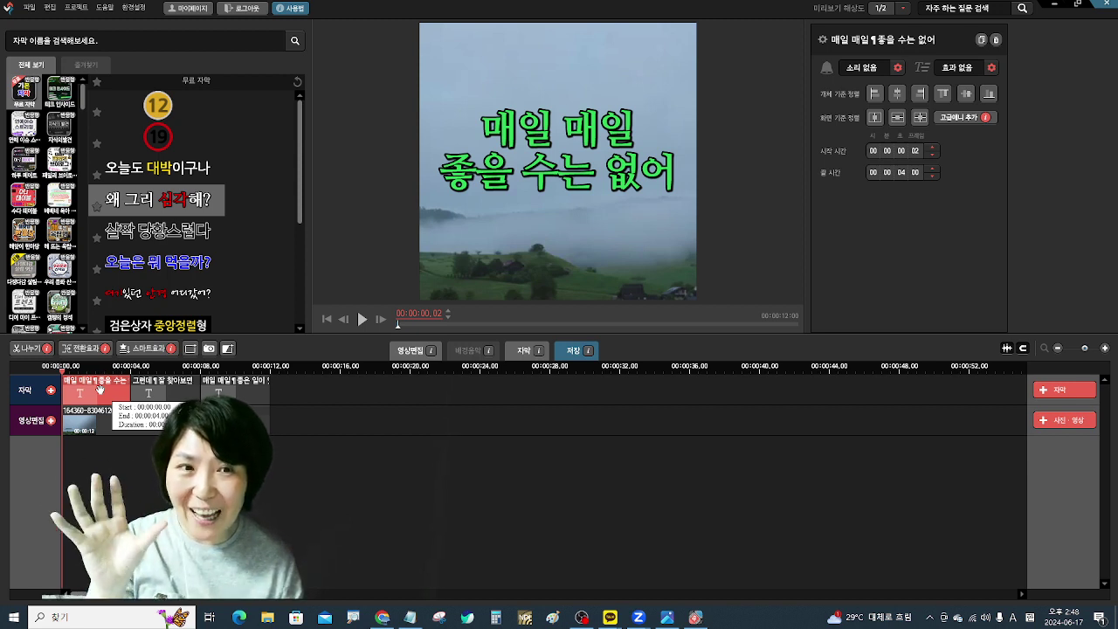
click(1105, 350)
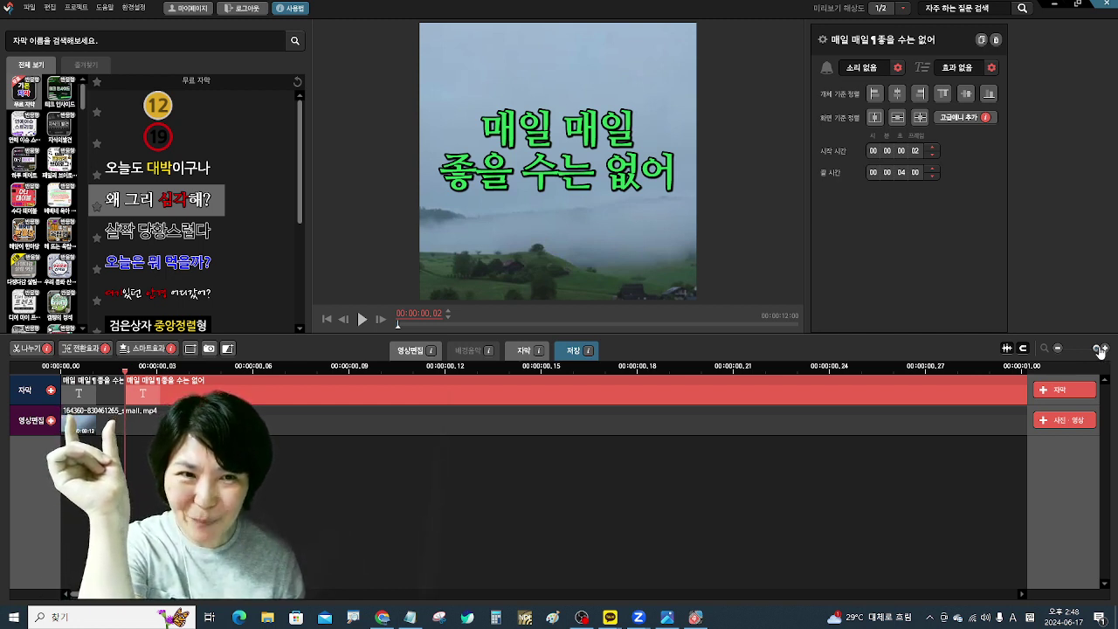
click(1057, 348)
click(1056, 348)
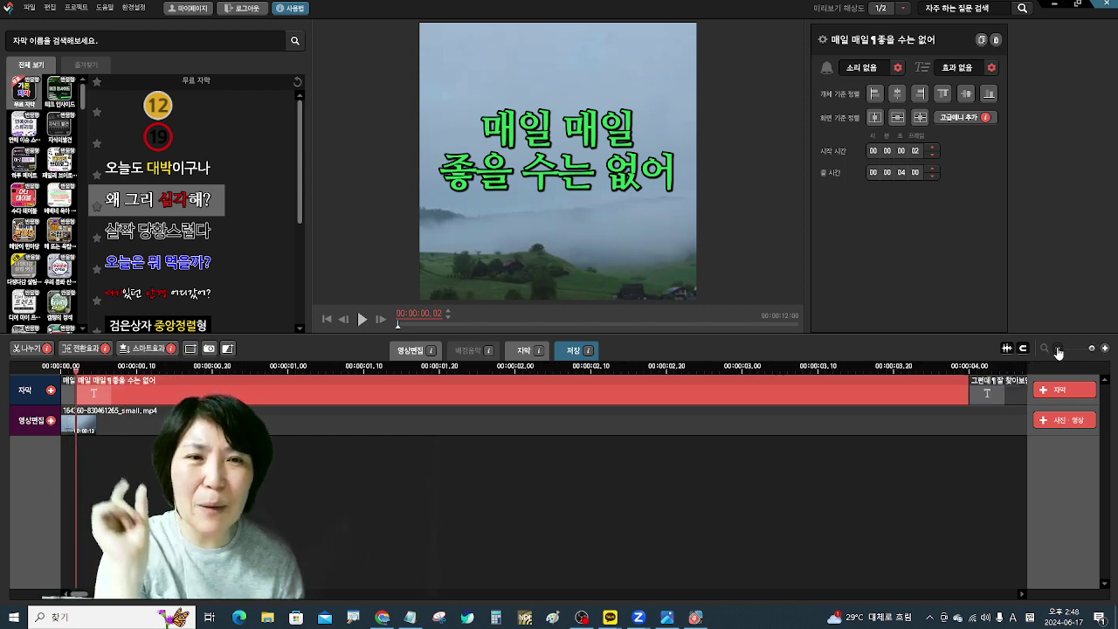
click(1057, 349)
click(1057, 348)
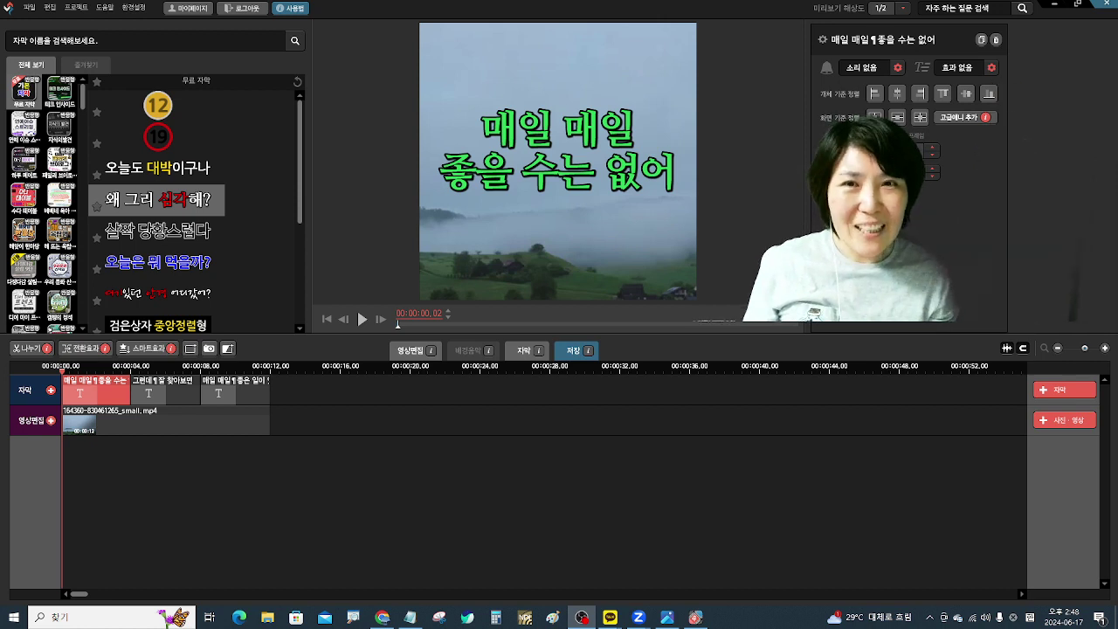
Give the longer piece of the first caption the start animation 부드러운 타자기 with its speed set to 느리게.
click(991, 68)
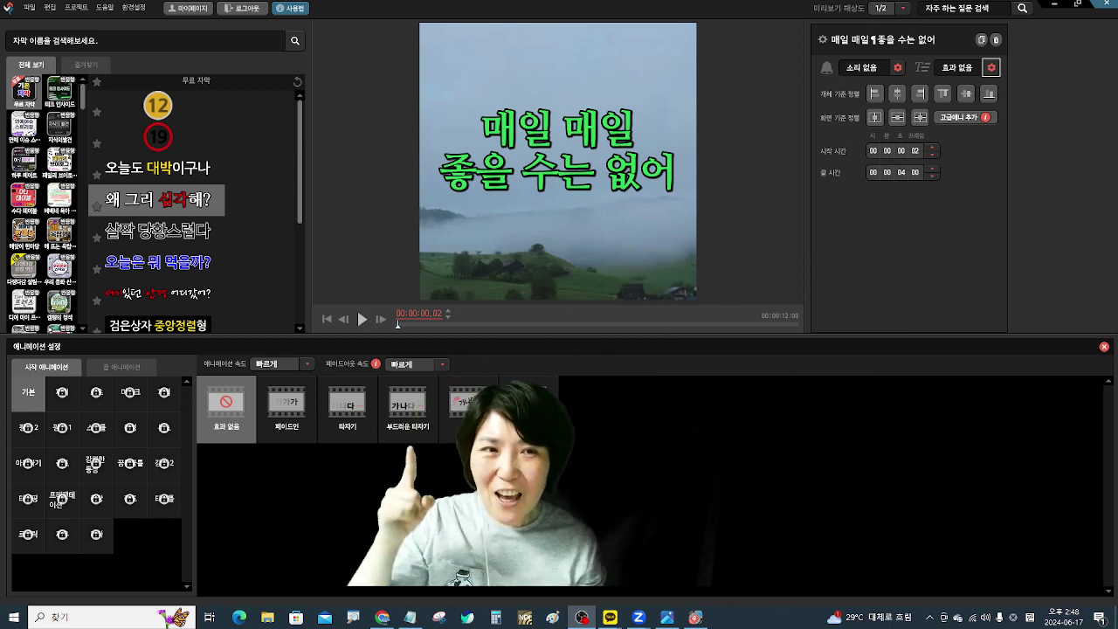
click(416, 409)
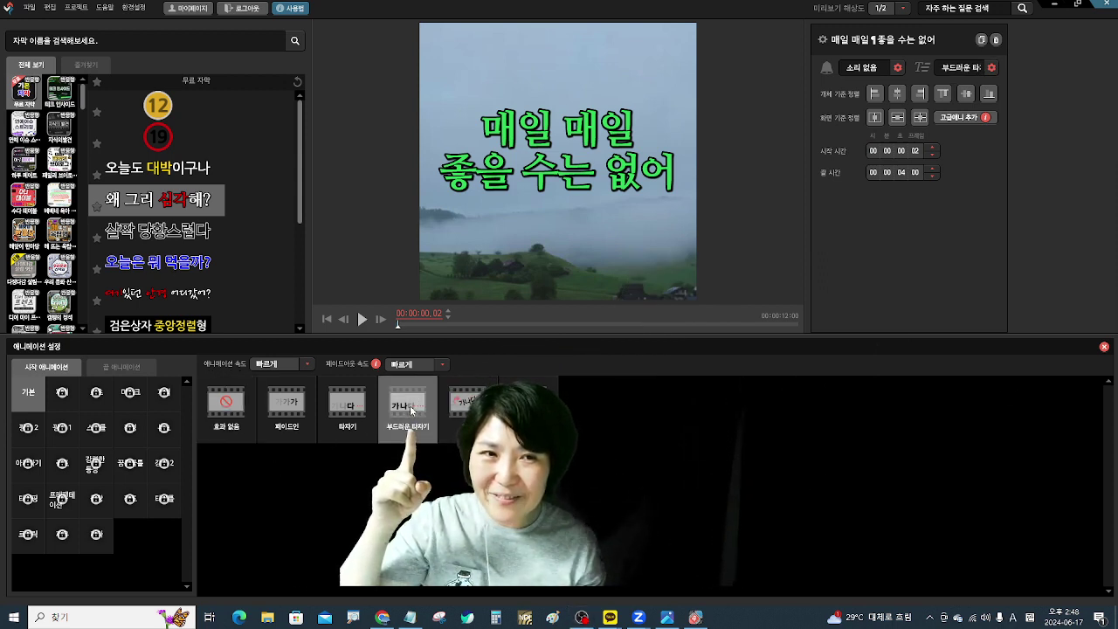
click(313, 365)
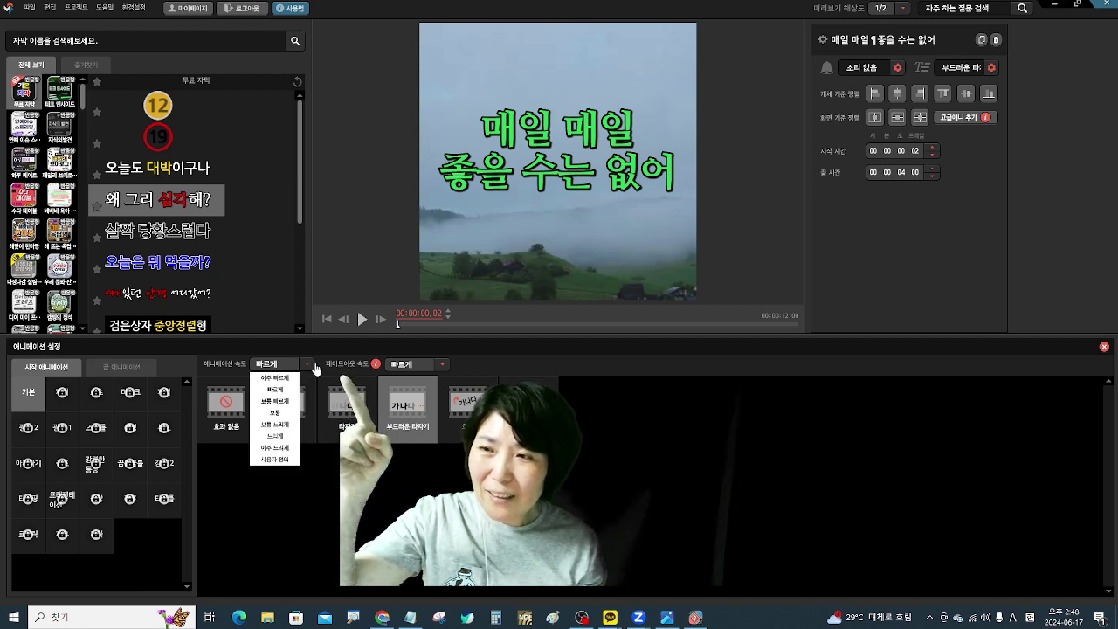
click(275, 436)
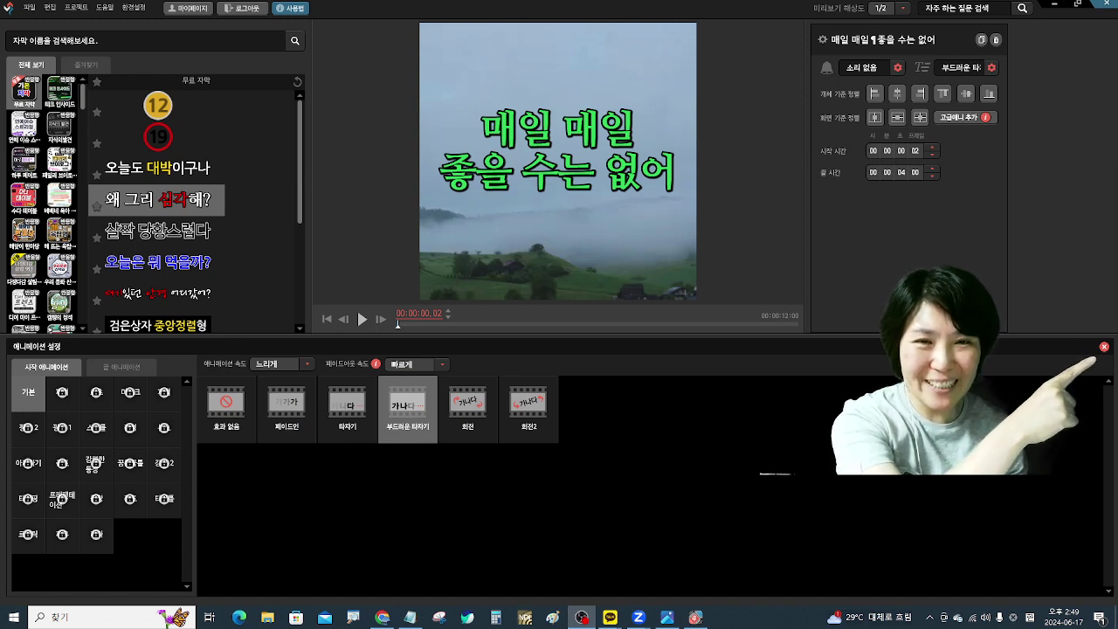
click(1104, 346)
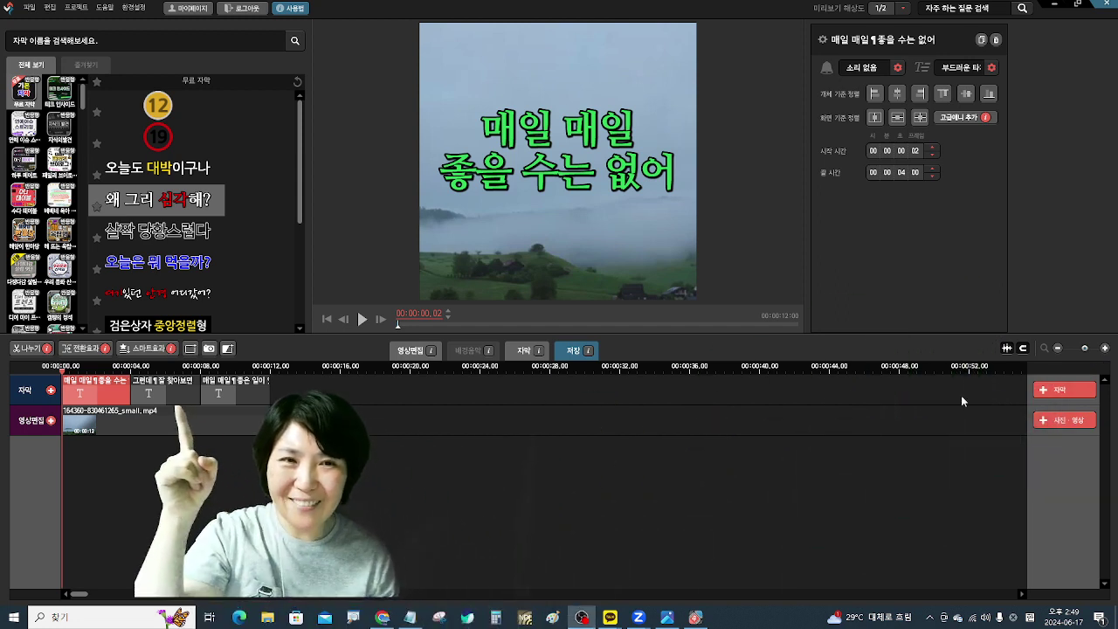
Give the second caption the start animation 회전 with its speed set to 느리게.
click(162, 397)
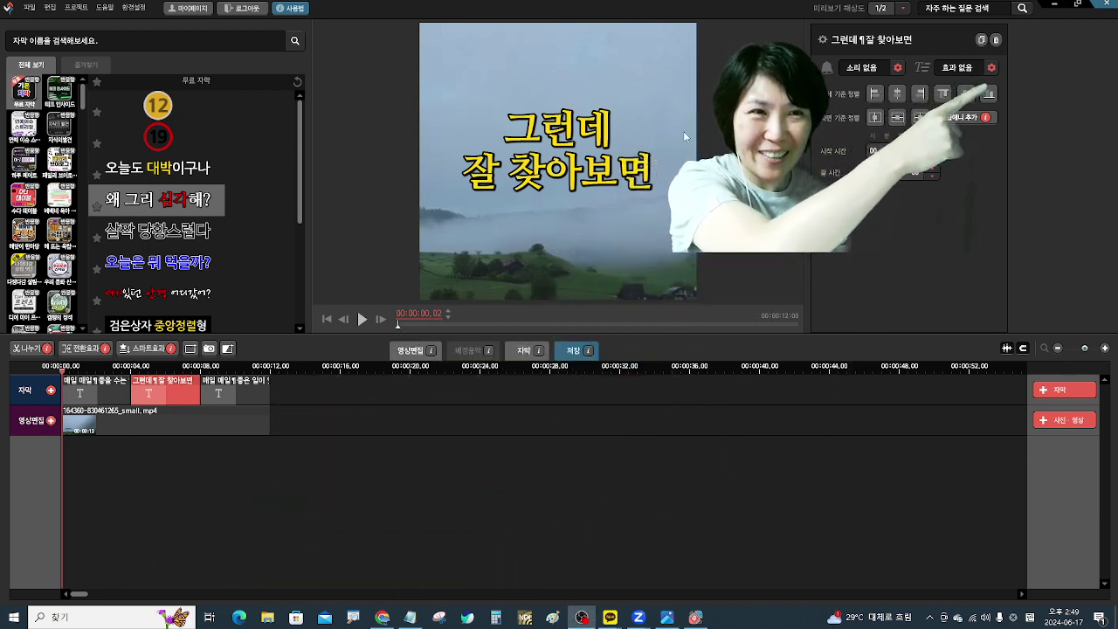
click(991, 67)
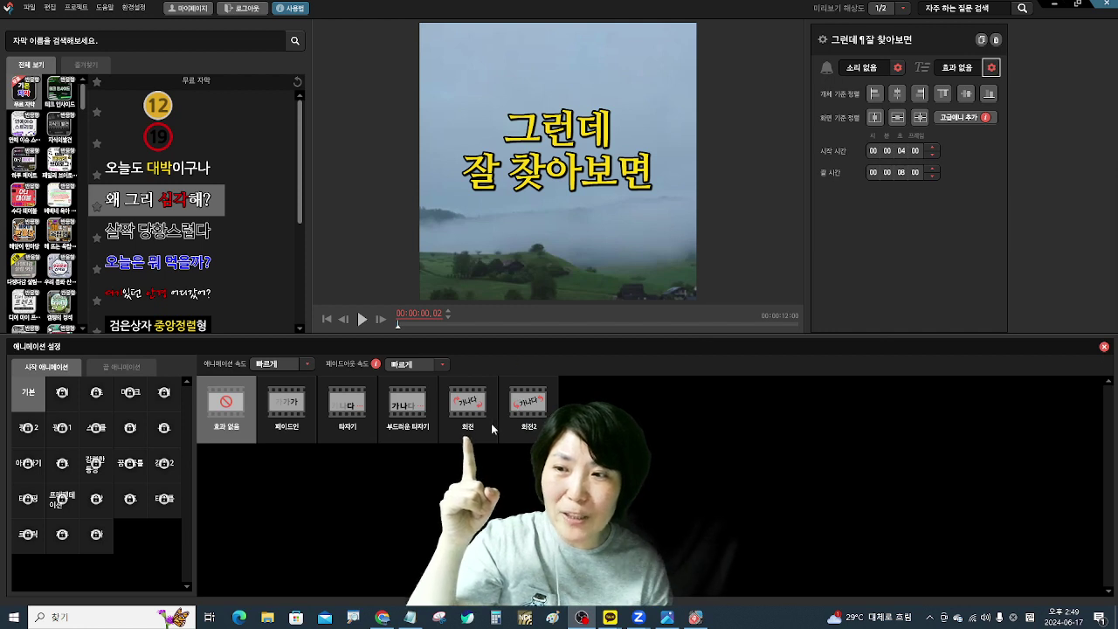
click(470, 408)
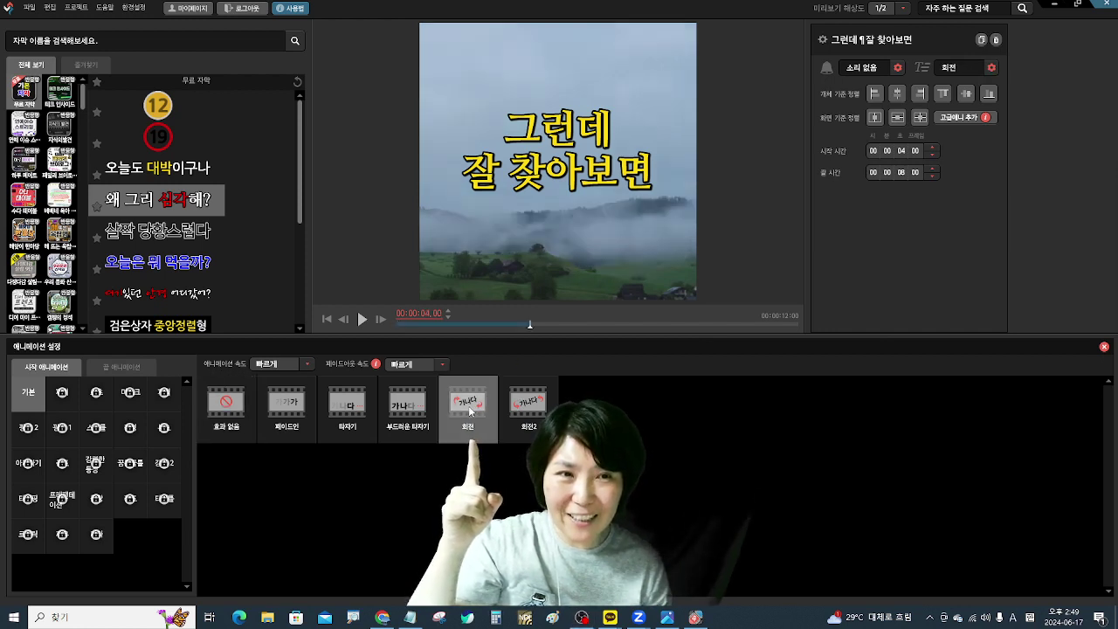
click(307, 363)
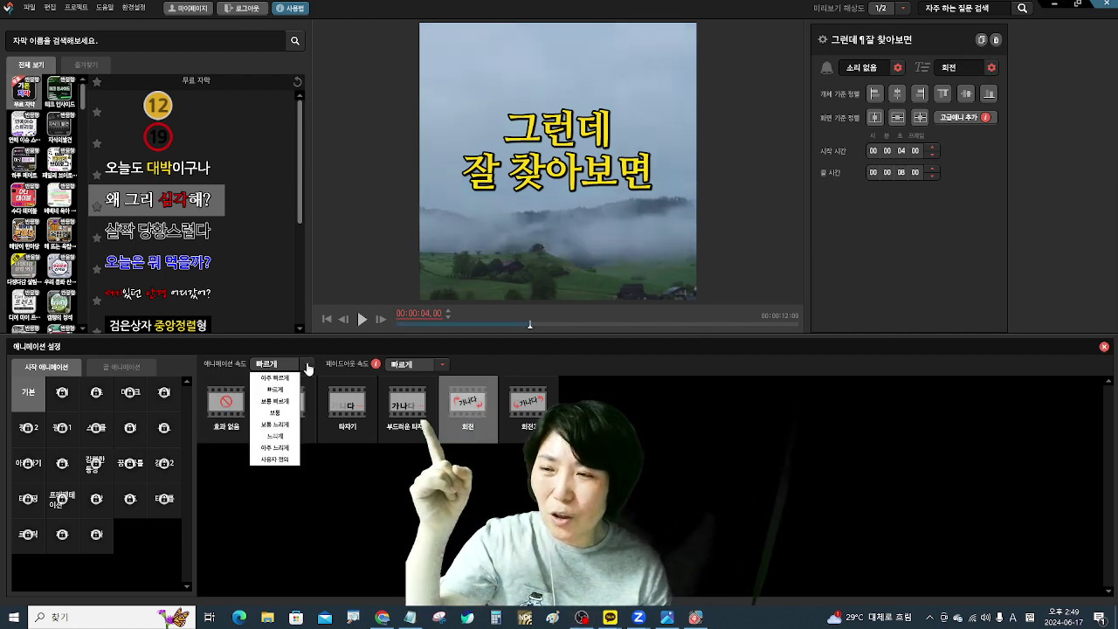
click(282, 440)
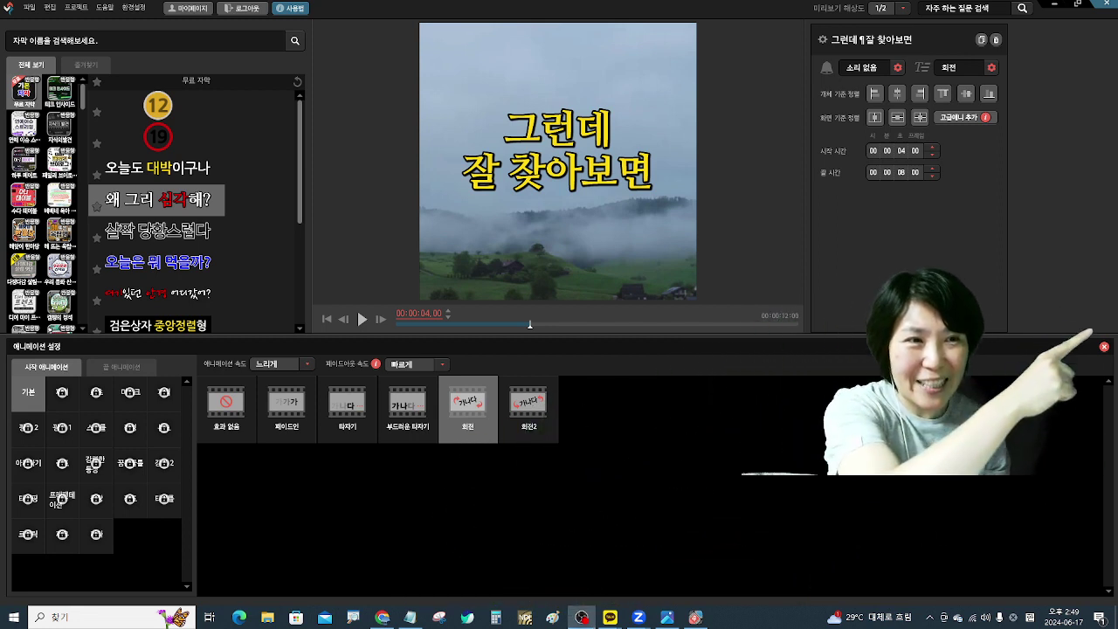
click(1103, 347)
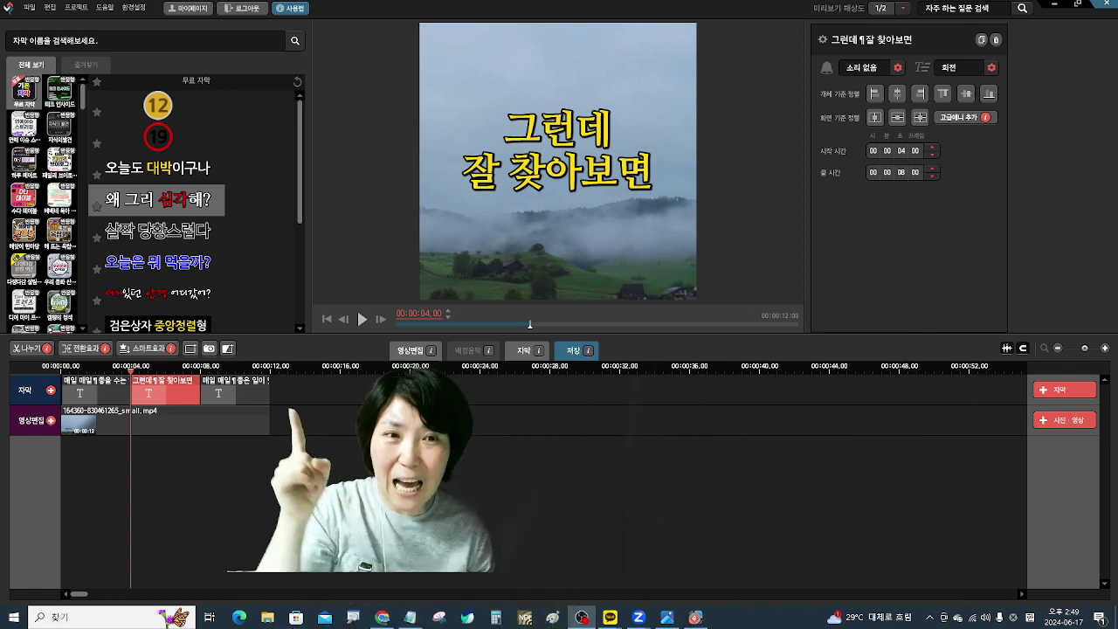
Give the third caption the start animation 부드러운 타자기 at speed 느리게, and return the playhead to the start of the timeline.
click(234, 390)
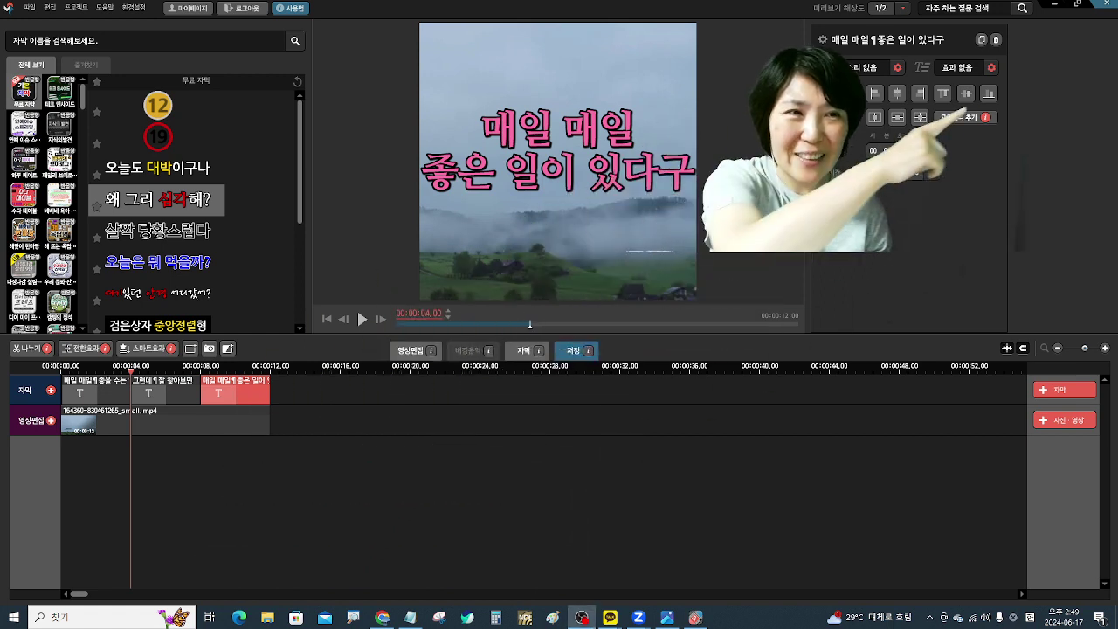
click(991, 68)
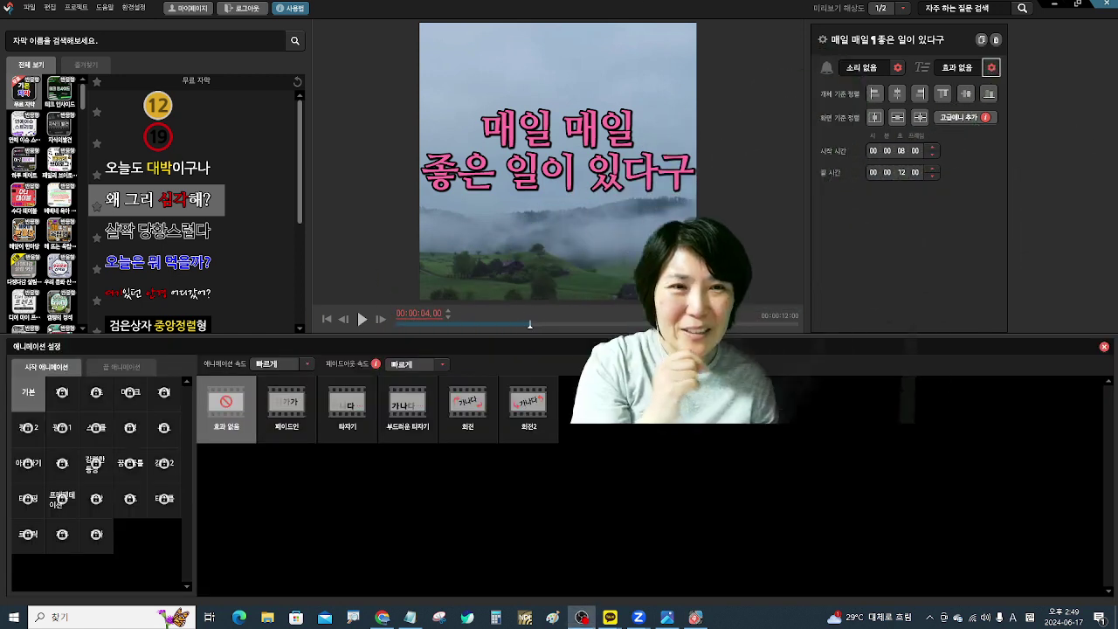
click(398, 409)
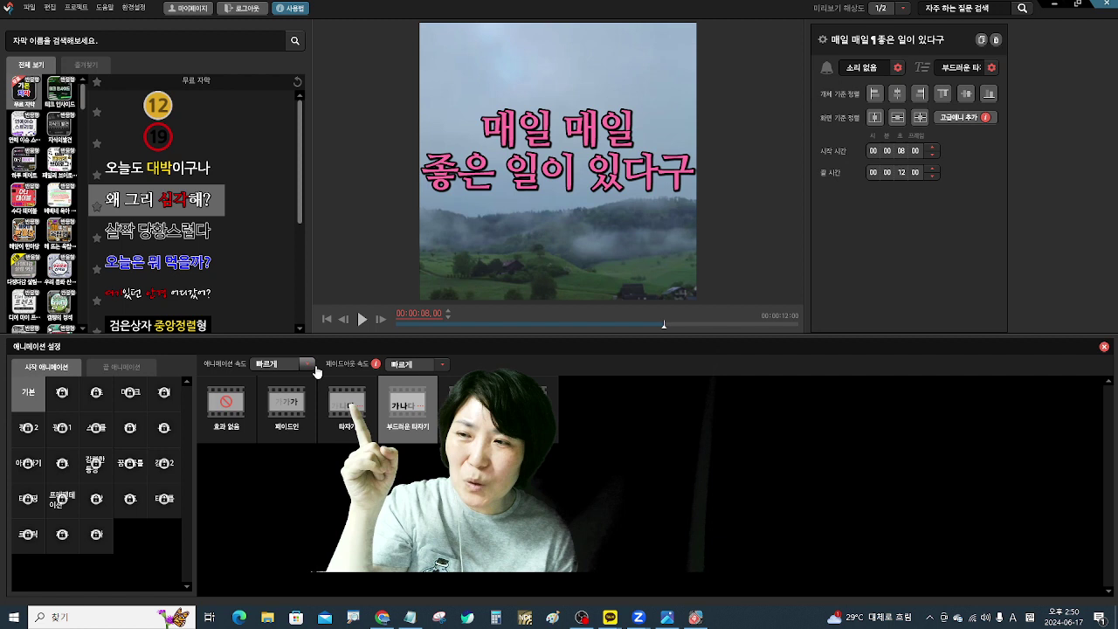
click(308, 364)
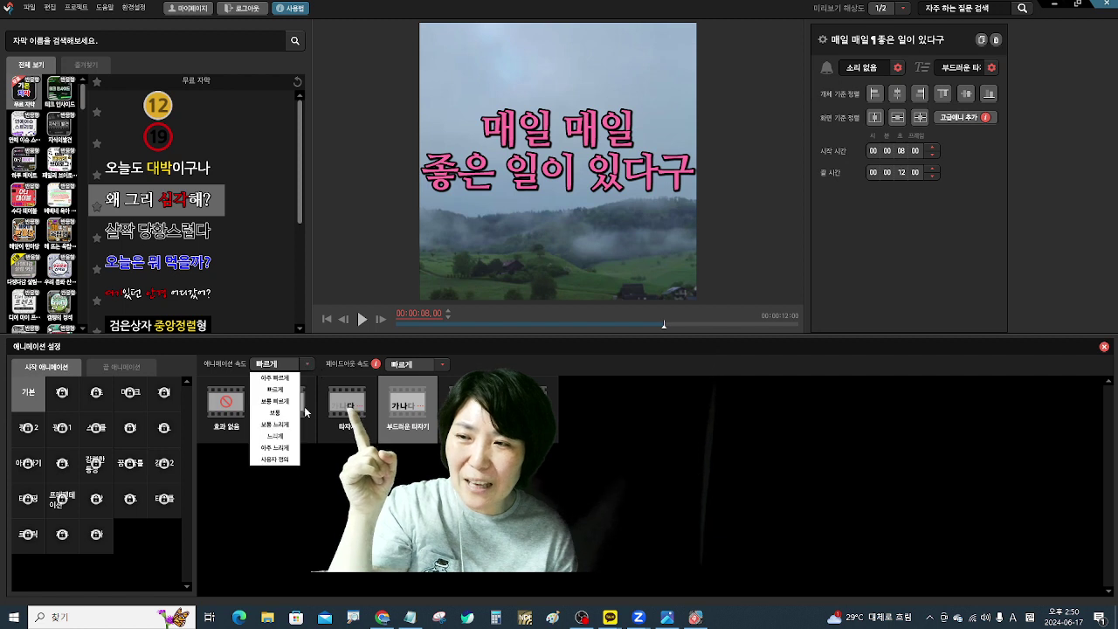
click(278, 429)
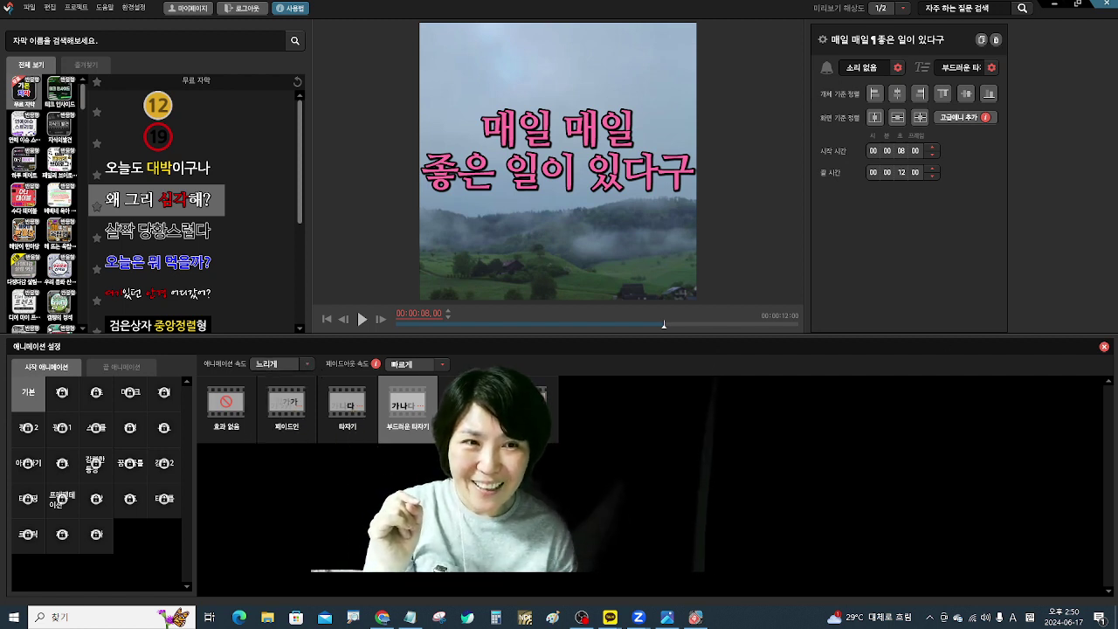
click(1104, 346)
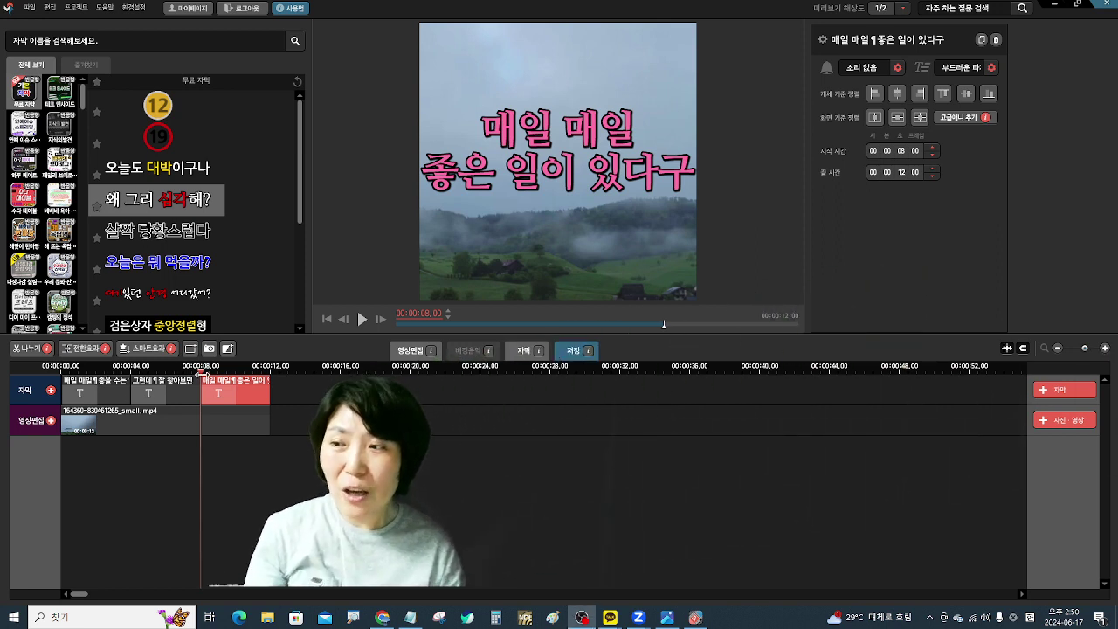
click(14, 399)
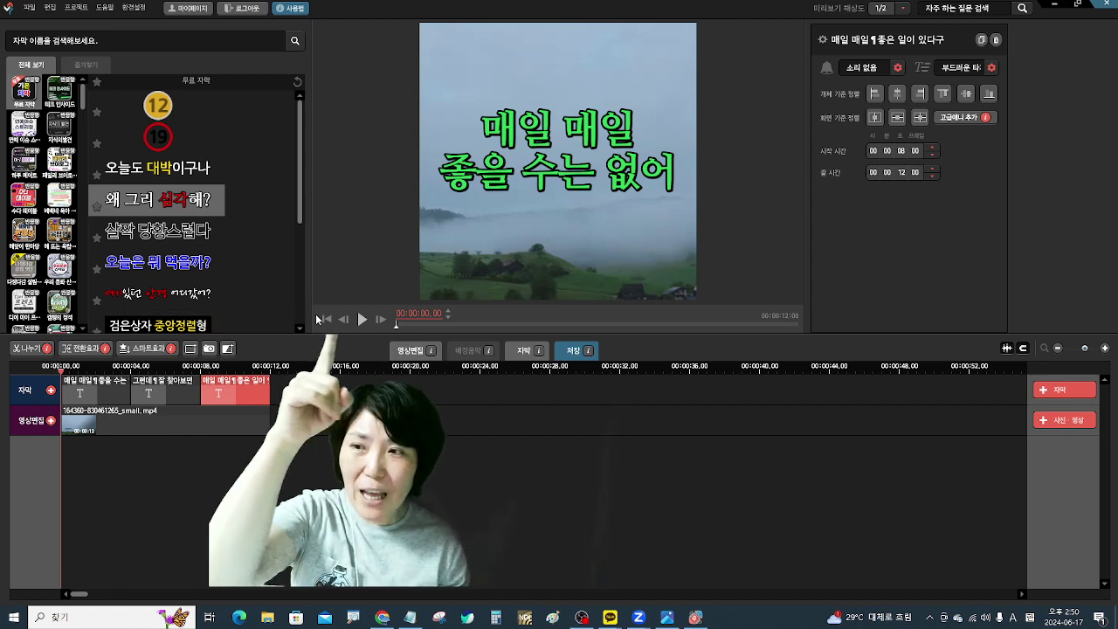
Preview the captioned video from the beginning and return the playhead to the start of the timeline.
click(359, 320)
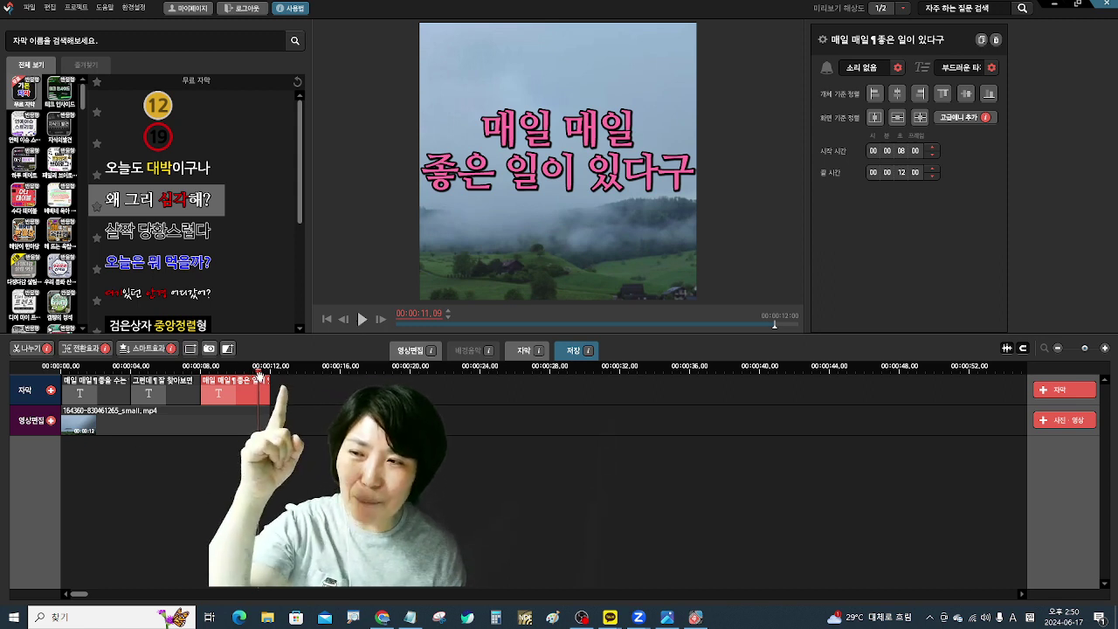
drag(258, 374, 61, 375)
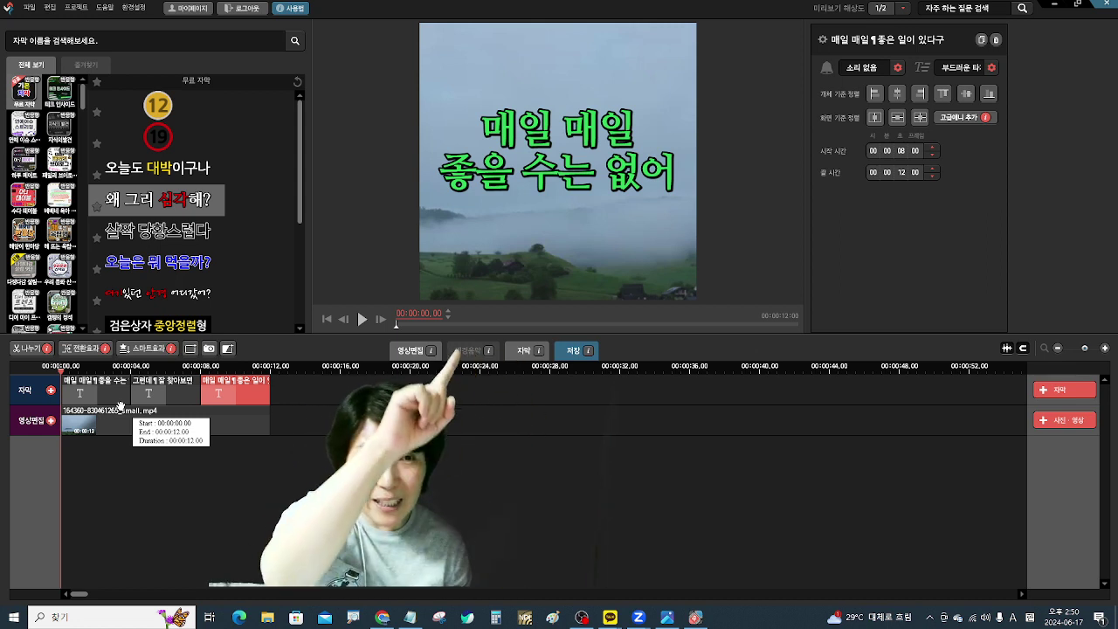
Add a background music track and import Give My Regards To Broadway from the desktop folder 617-1 into it.
click(469, 351)
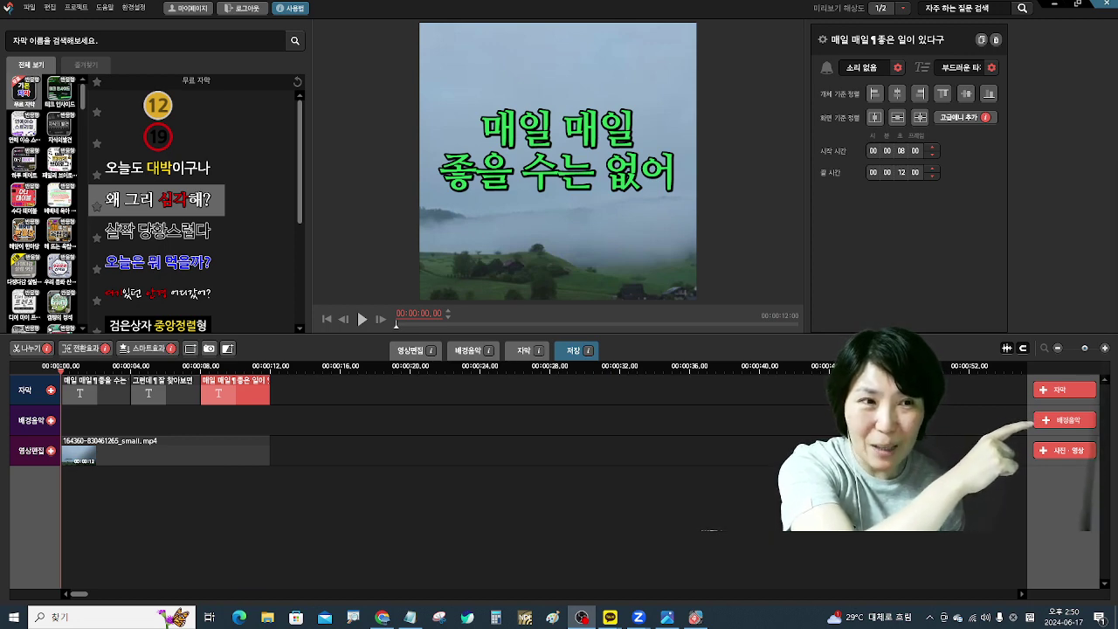
click(1060, 419)
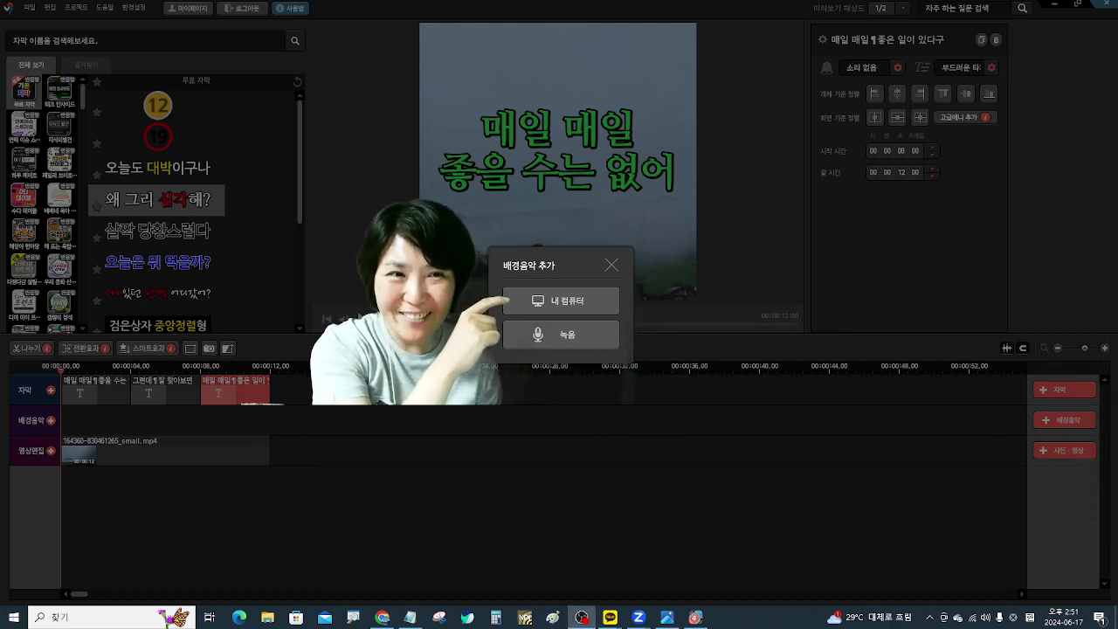
click(583, 306)
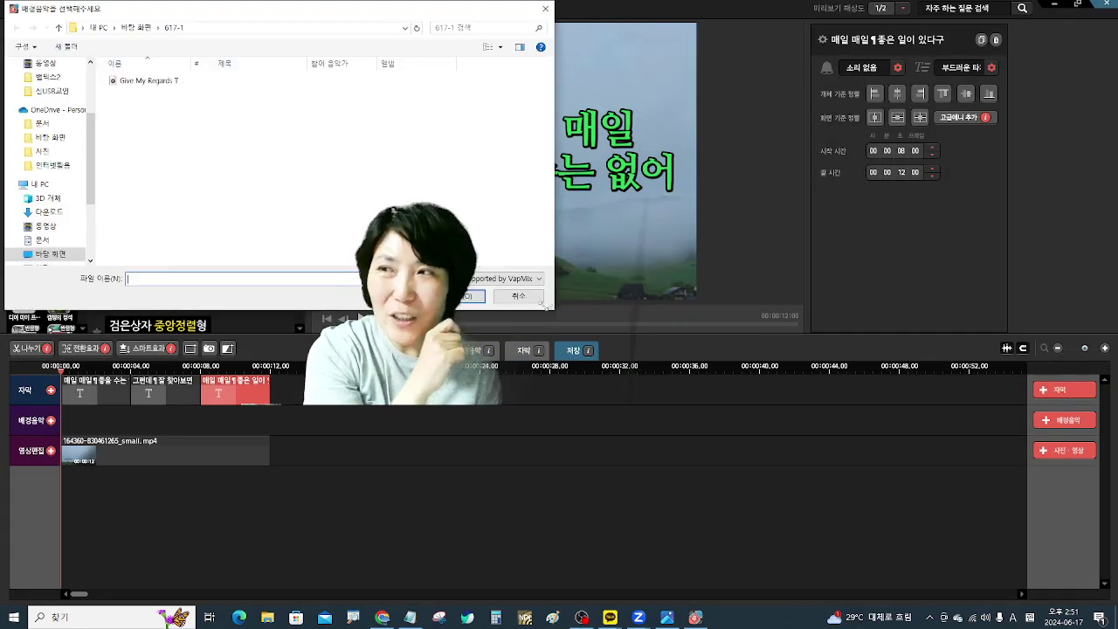
click(51, 255)
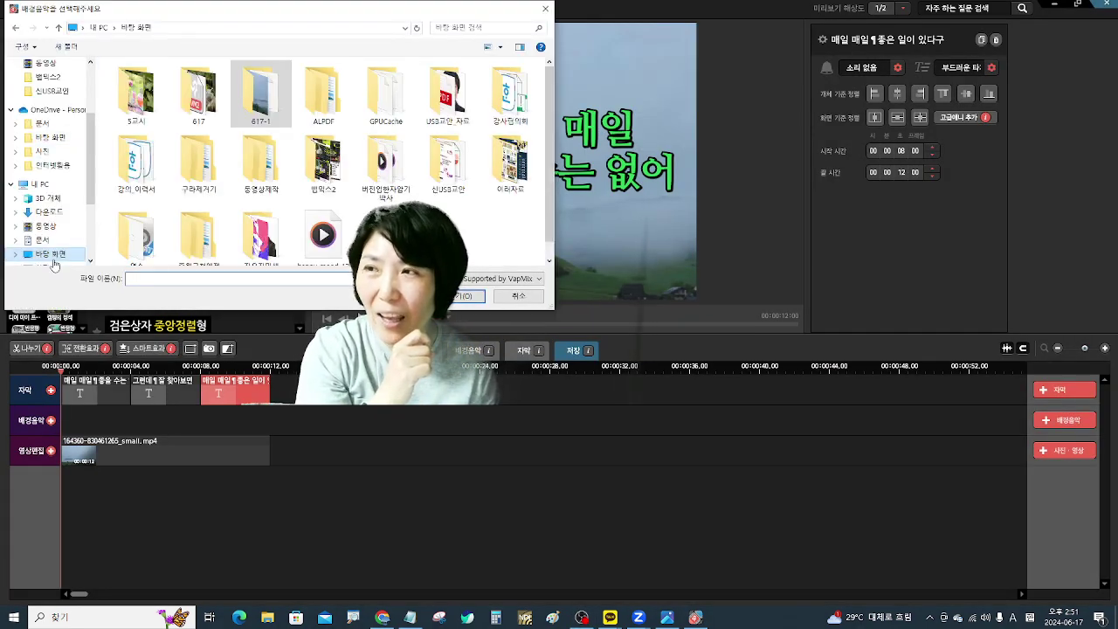
double_click(260, 103)
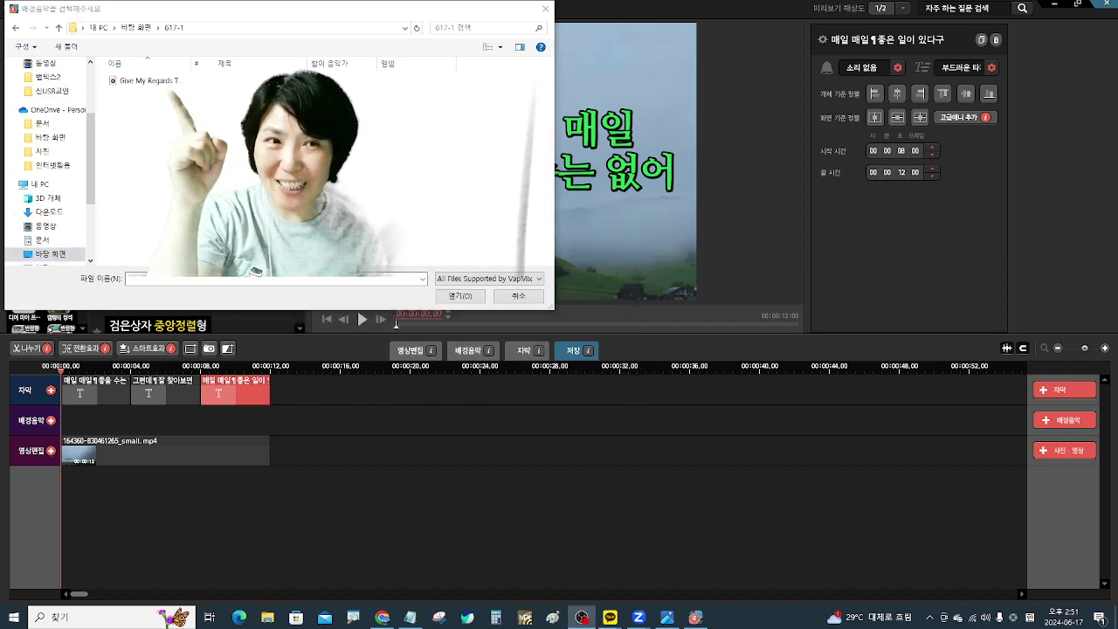
double_click(155, 81)
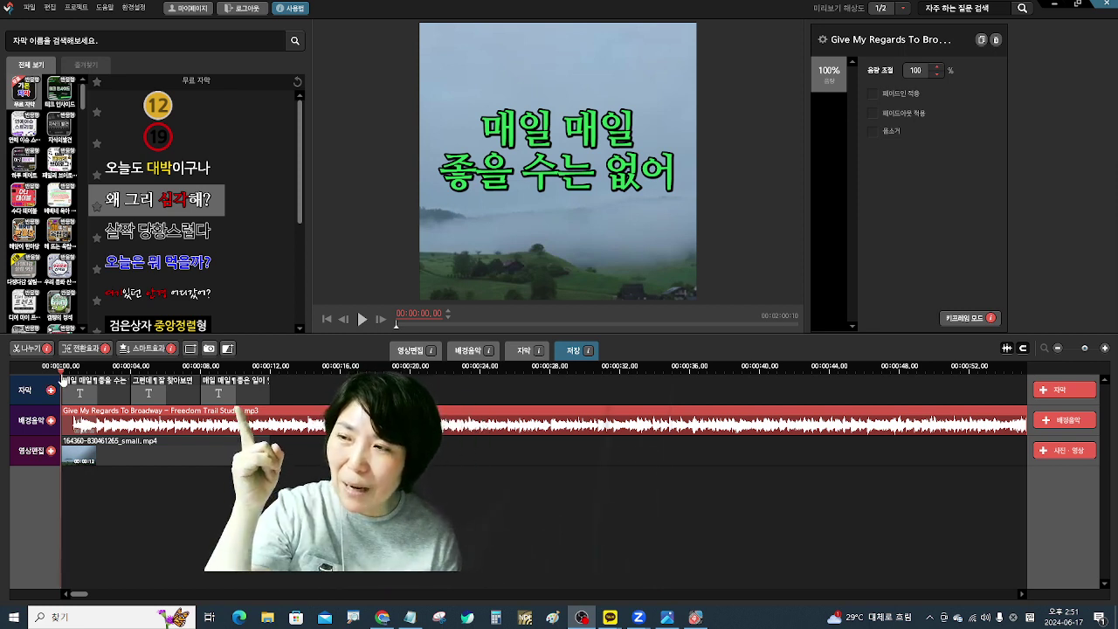
Split the background music at 00:00:12,00, where the video ends, and delete the part after the cut.
drag(67, 374, 281, 374)
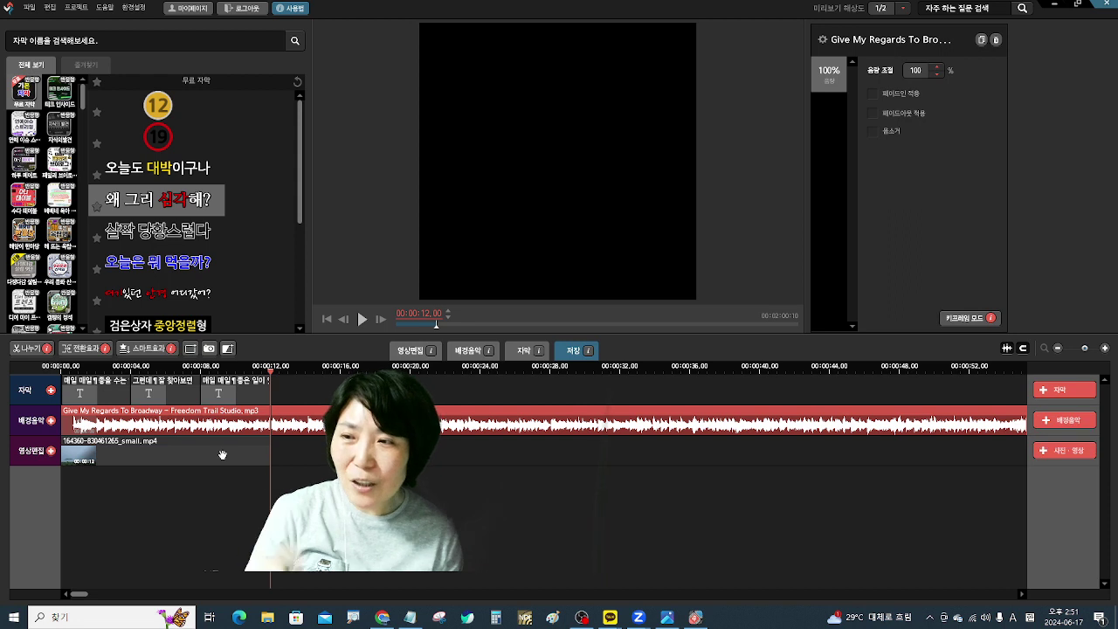
key(s)
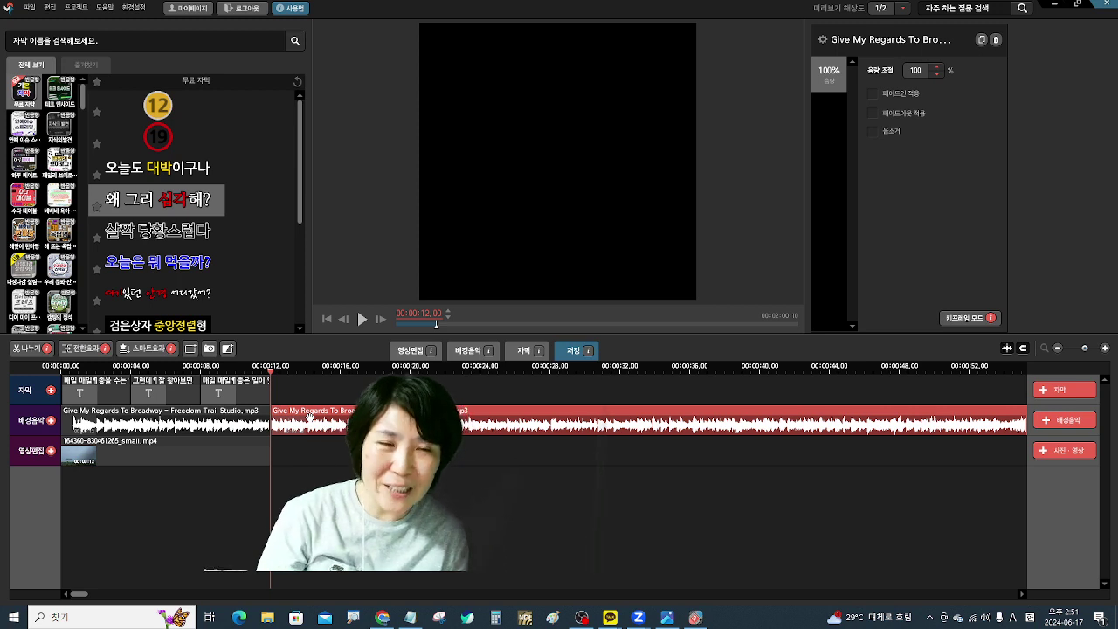
key(Delete)
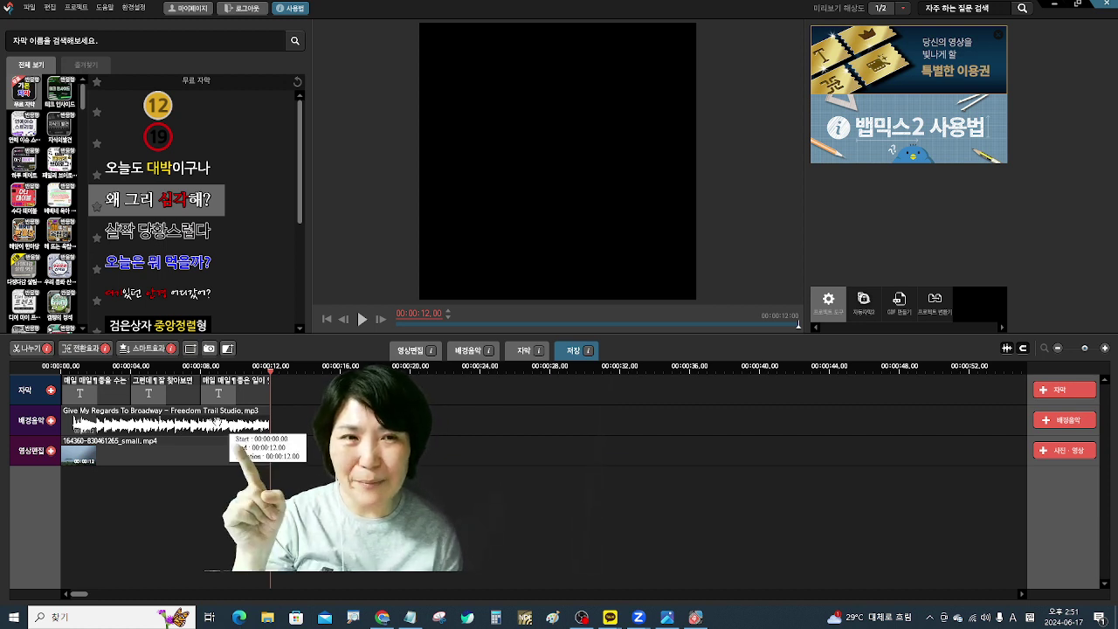
Give the trimmed music clip a fade-in and fade-out of 0.5 seconds each and set its volume to 50%.
click(216, 424)
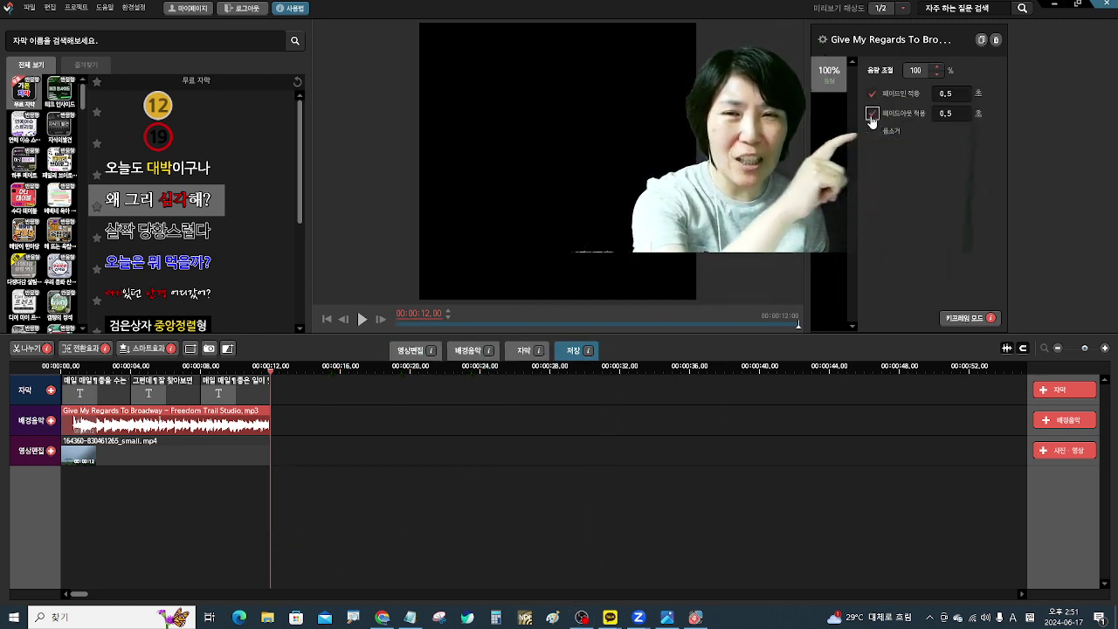
click(936, 76)
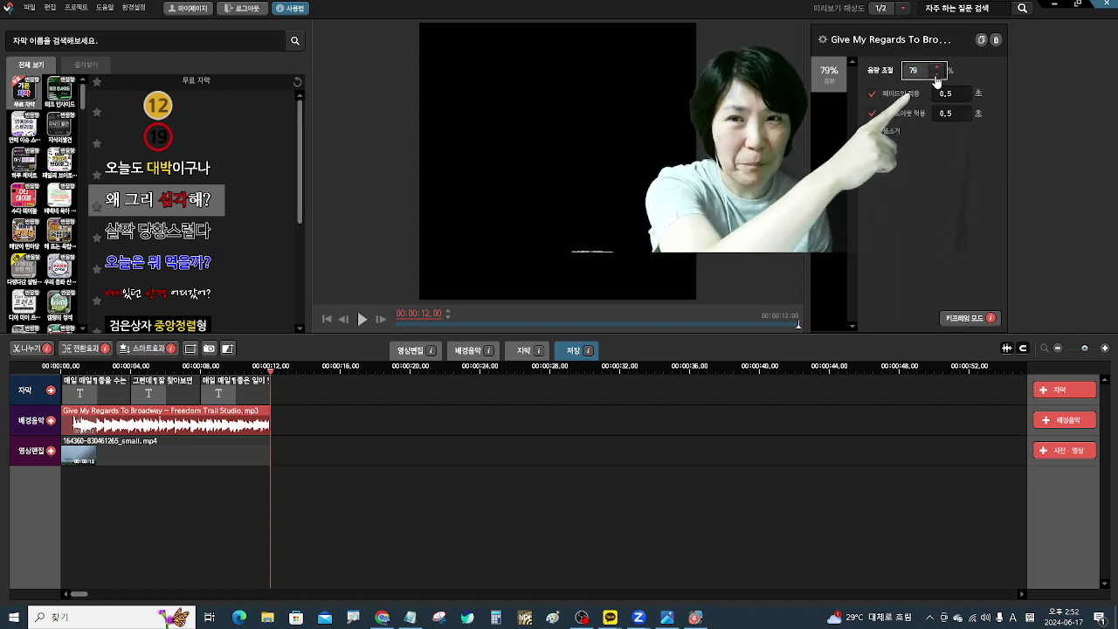
scroll(937, 82, down, 4)
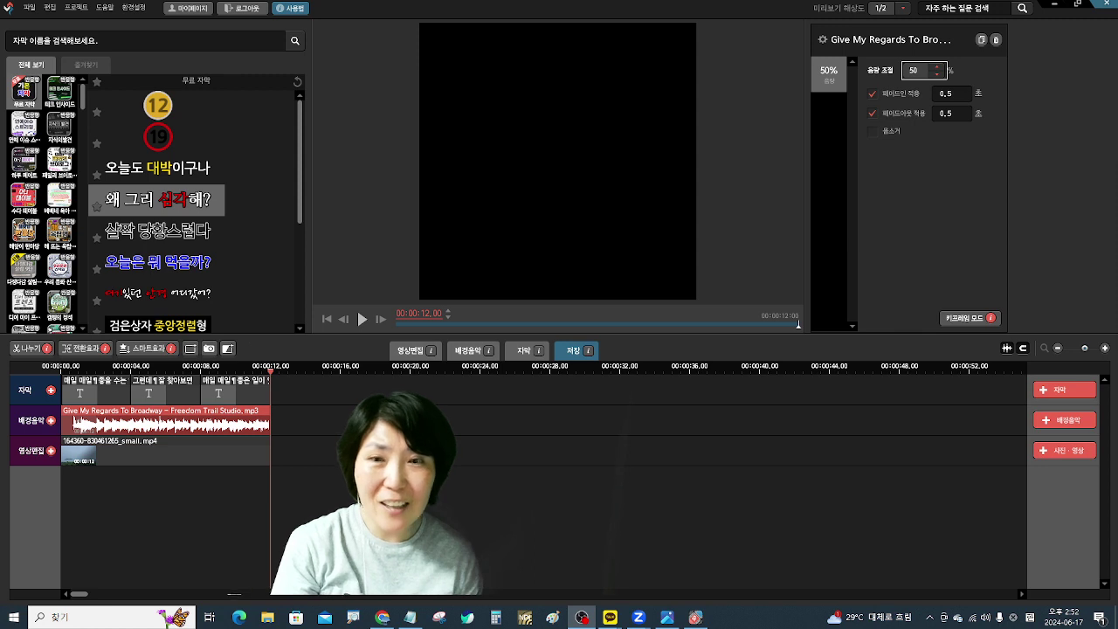
Preview the video with music from the start, and look at the save options without saving.
drag(273, 377, 63, 377)
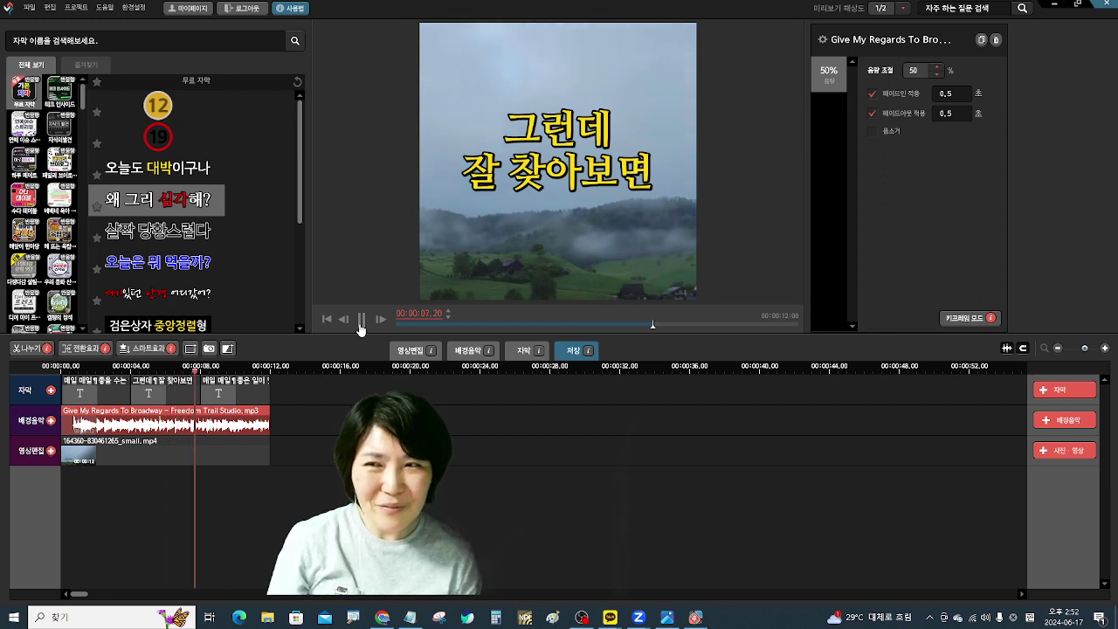
click(360, 320)
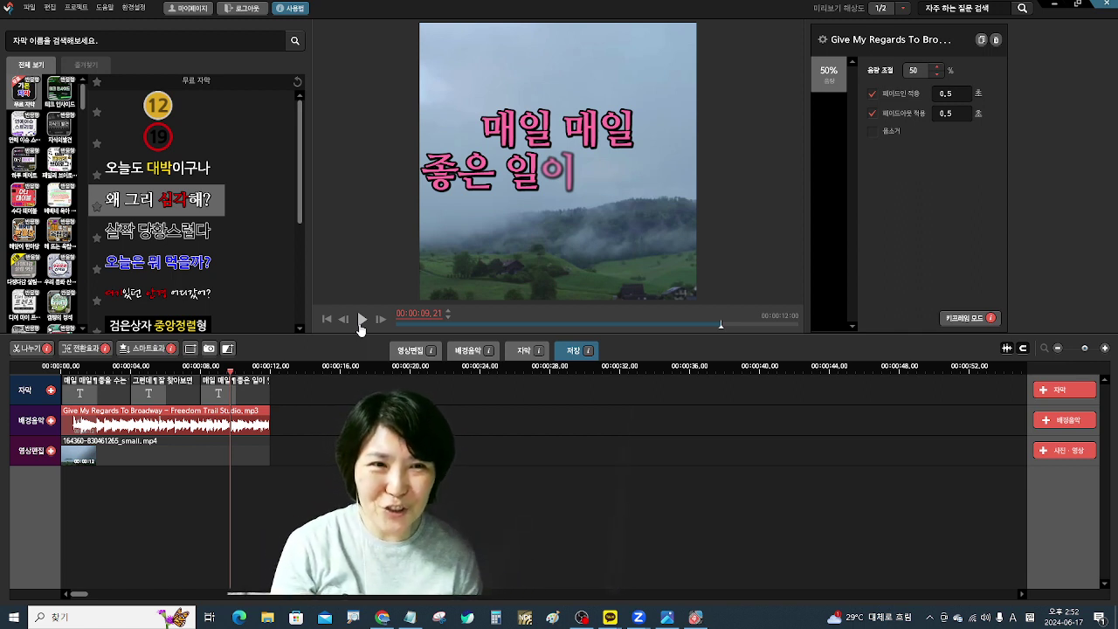
click(574, 350)
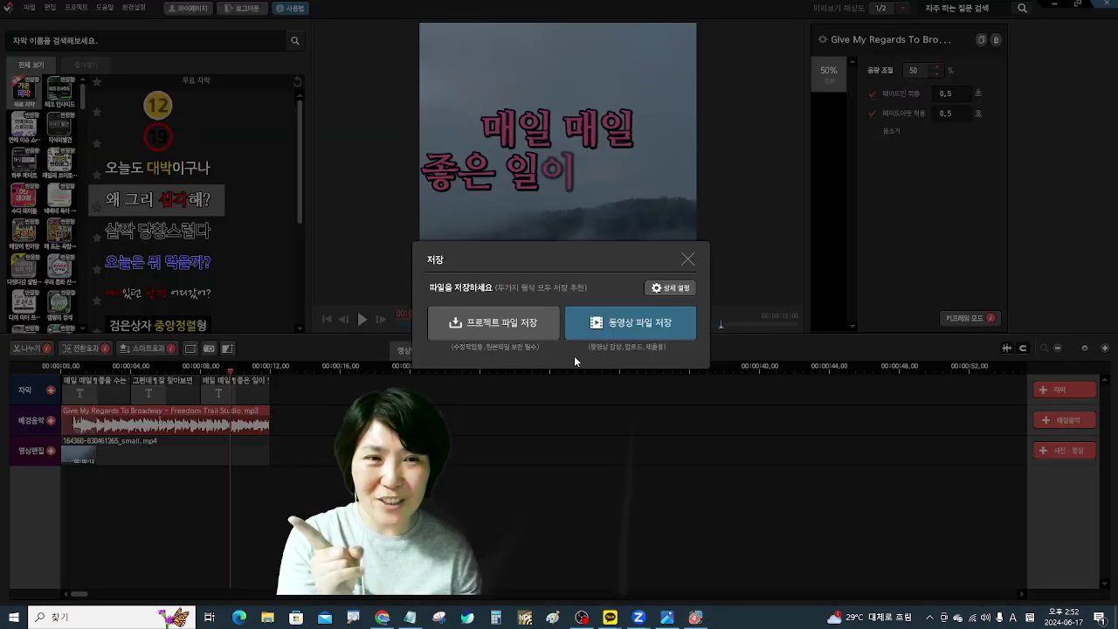
click(687, 260)
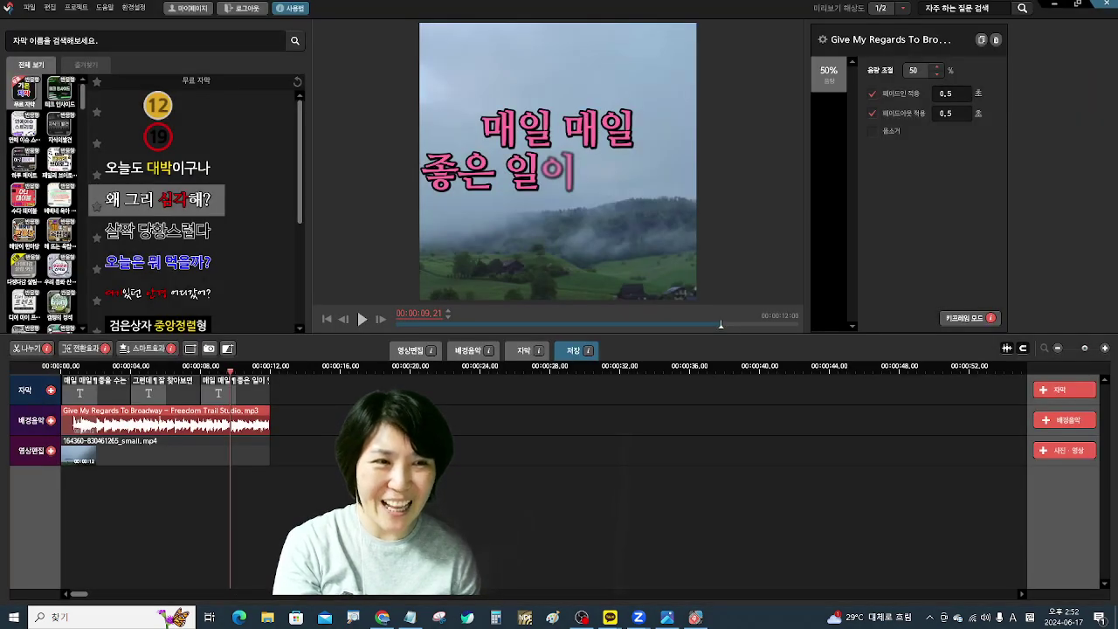